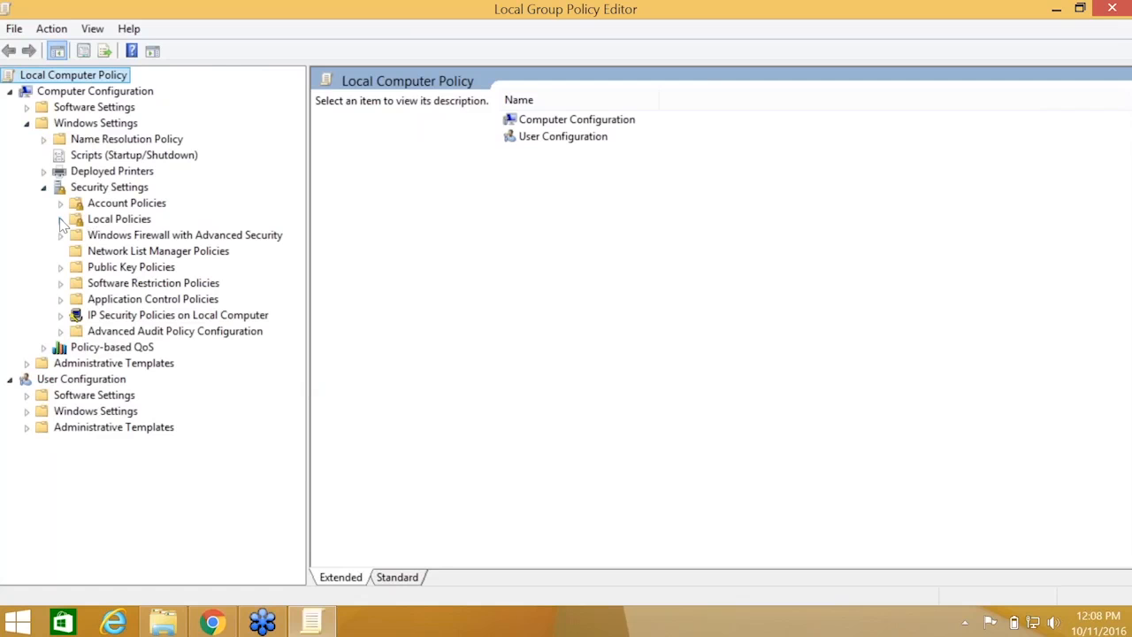
Enable Success and Failure auditing for Audit object access in the Audit Policy under Local Policies.
left_click(60, 218)
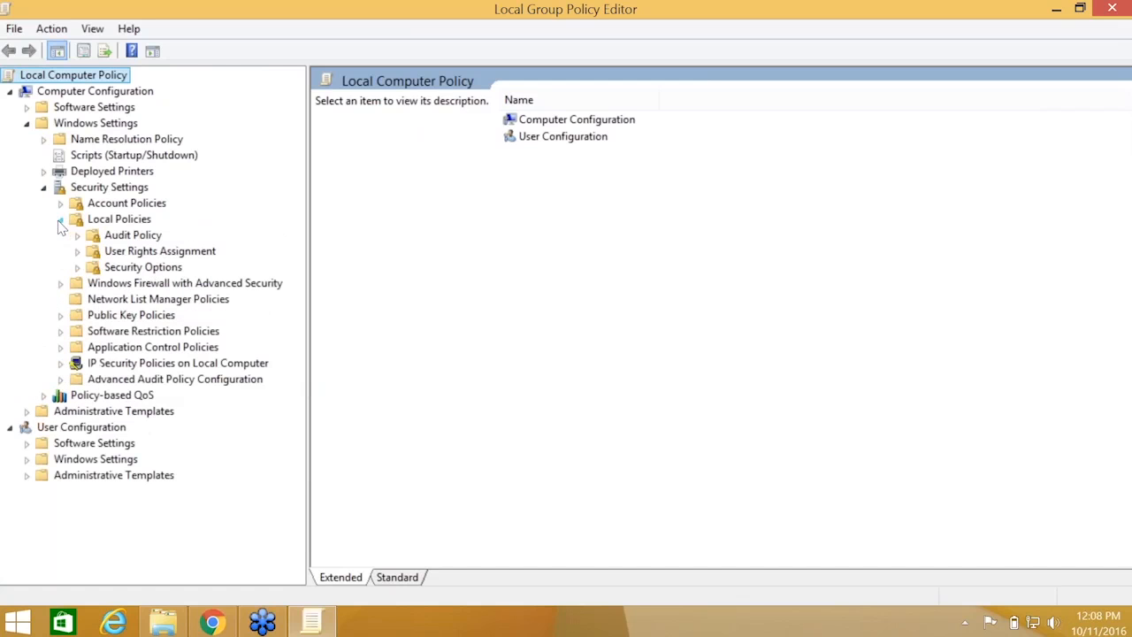
left_click(139, 236)
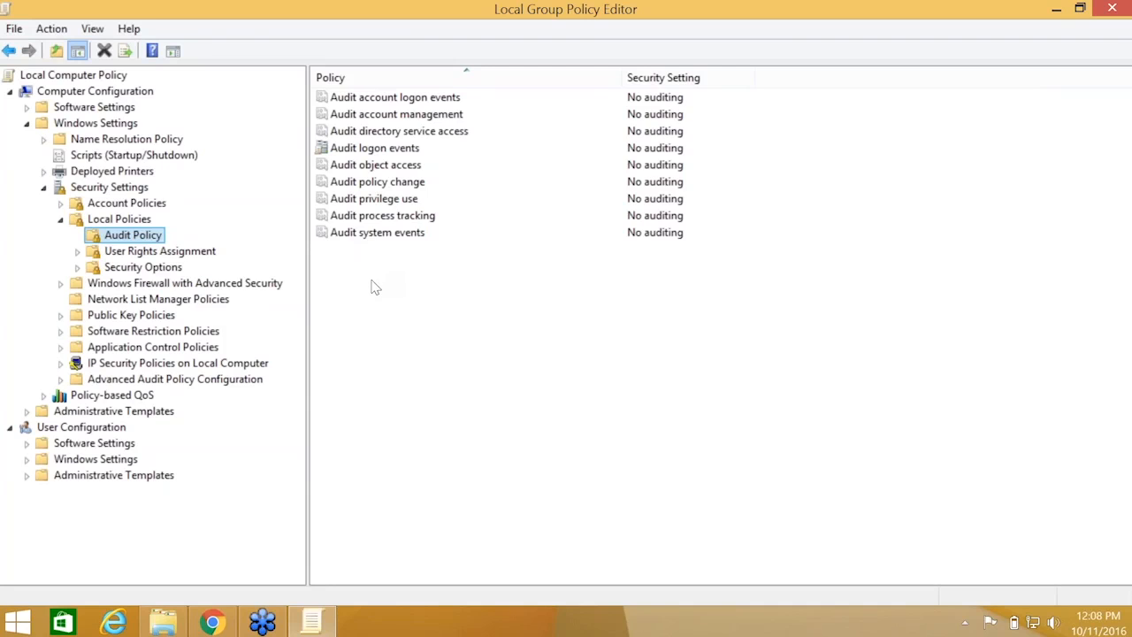
right_click(368, 168)
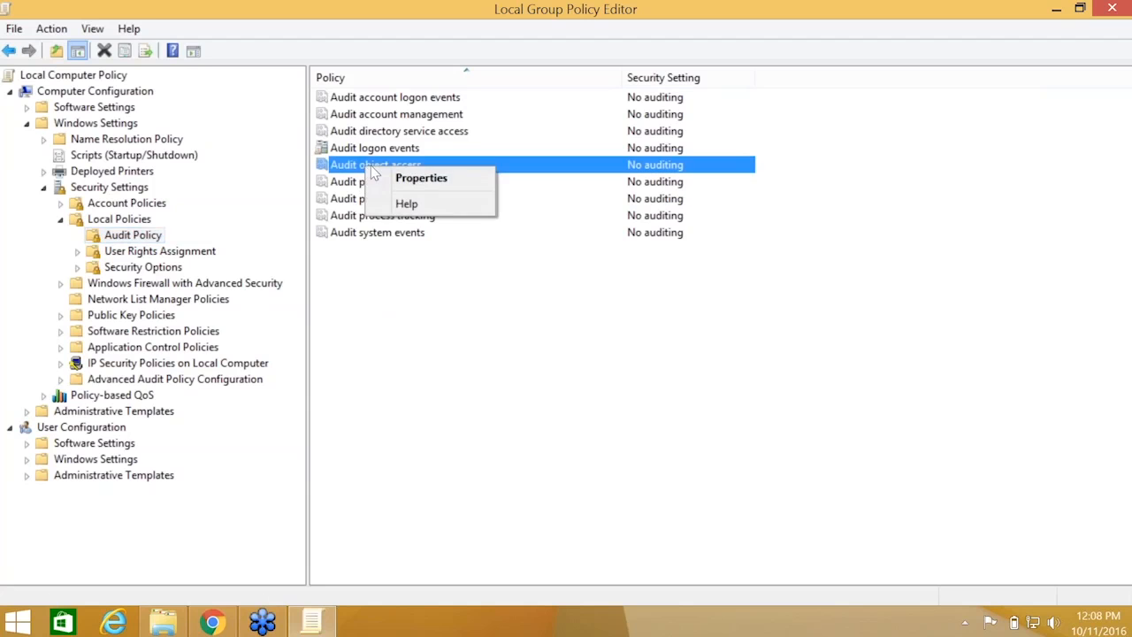
left_click(418, 180)
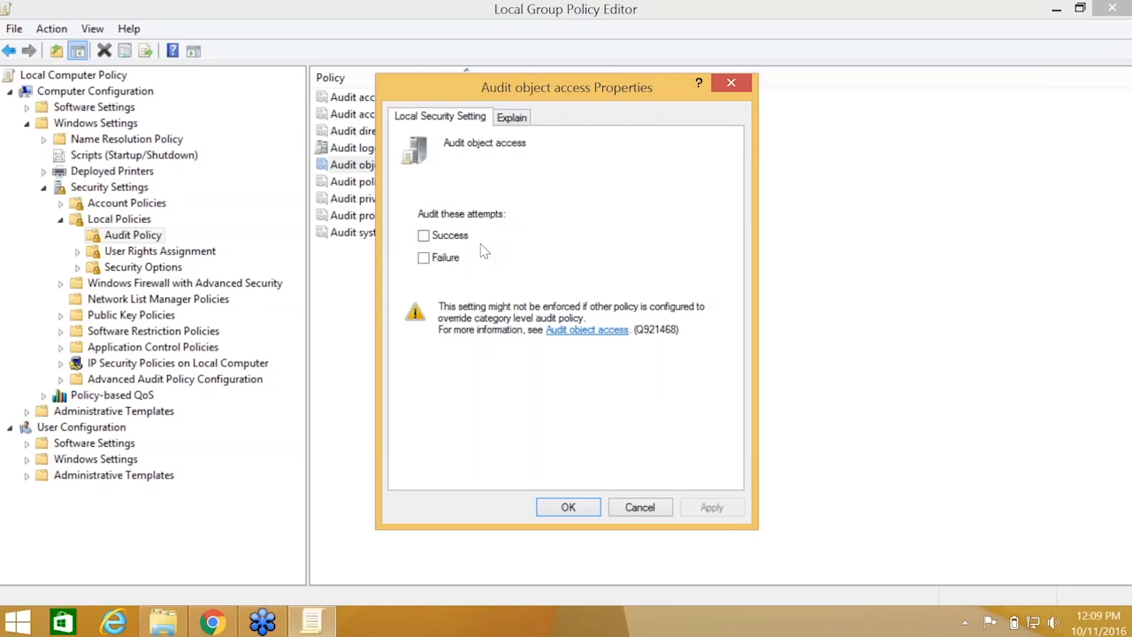
left_click(423, 236)
left_click(425, 259)
left_click(721, 508)
left_click(570, 509)
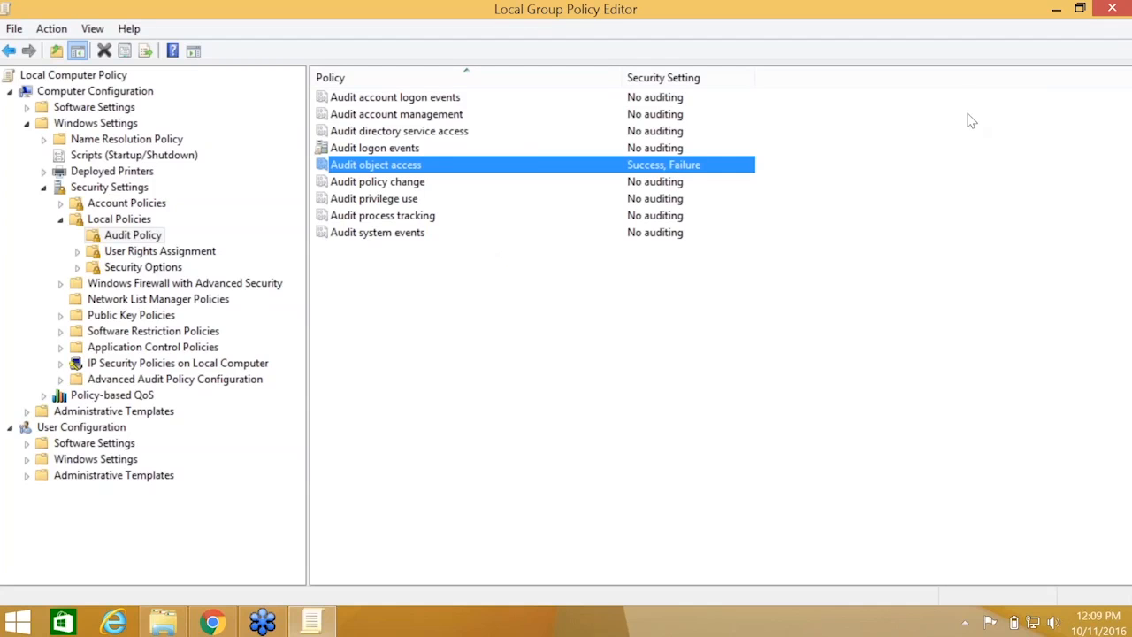
left_click(1122, 66)
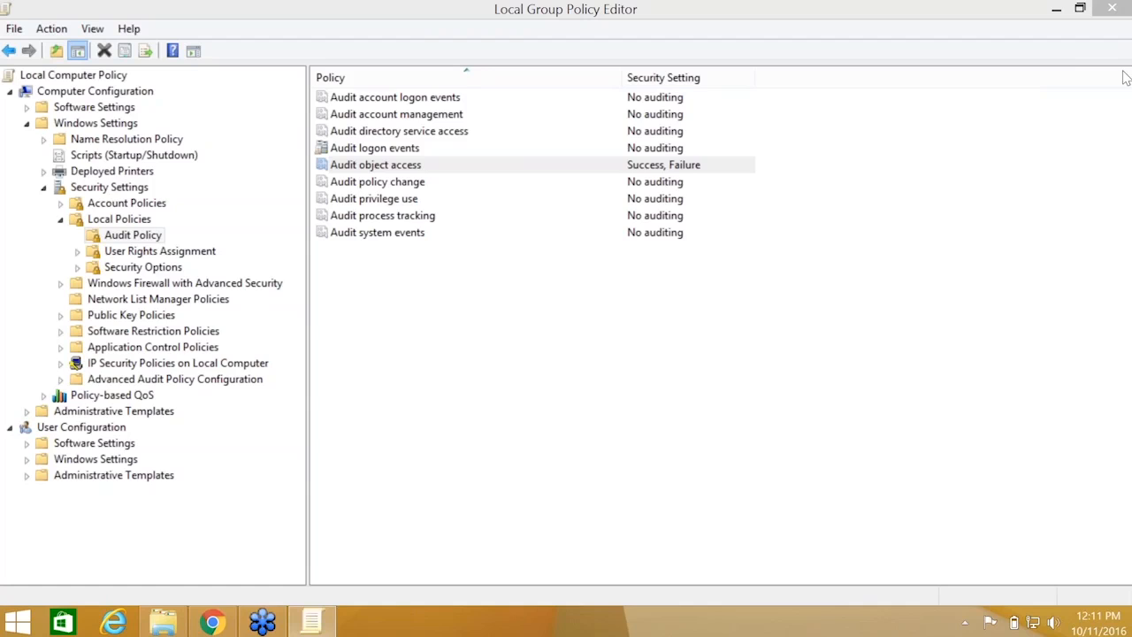
mouse_move(1123, 80)
left_click(516, 171)
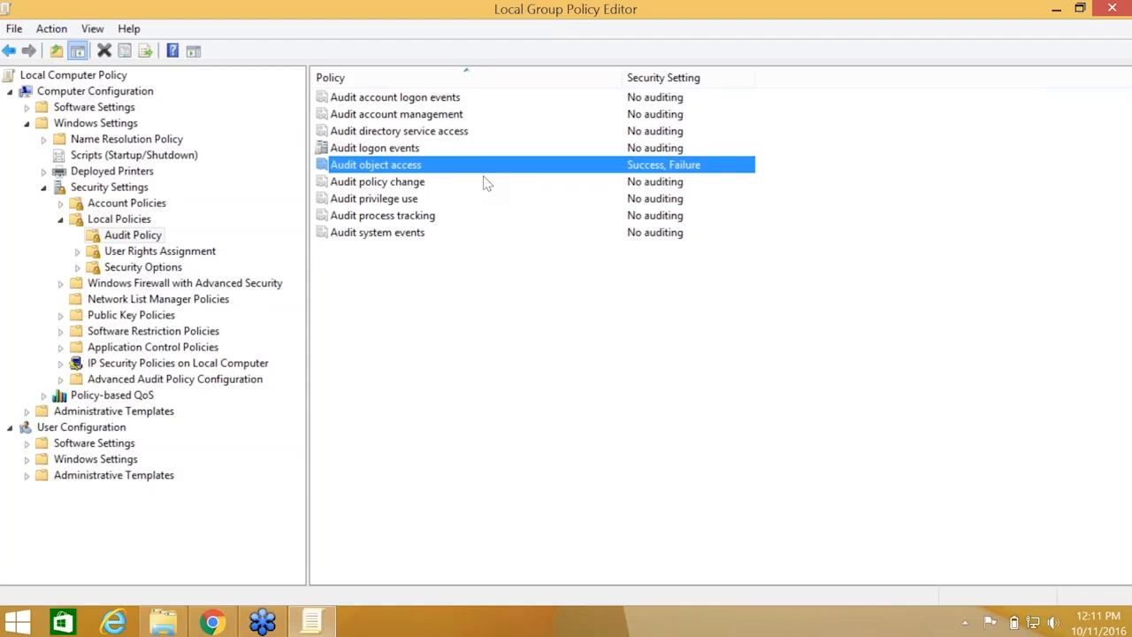
Display the Object Access subcategories of the system audit policies under Advanced Audit Policy Configuration, widening the tree to fit.
left_click(59, 379)
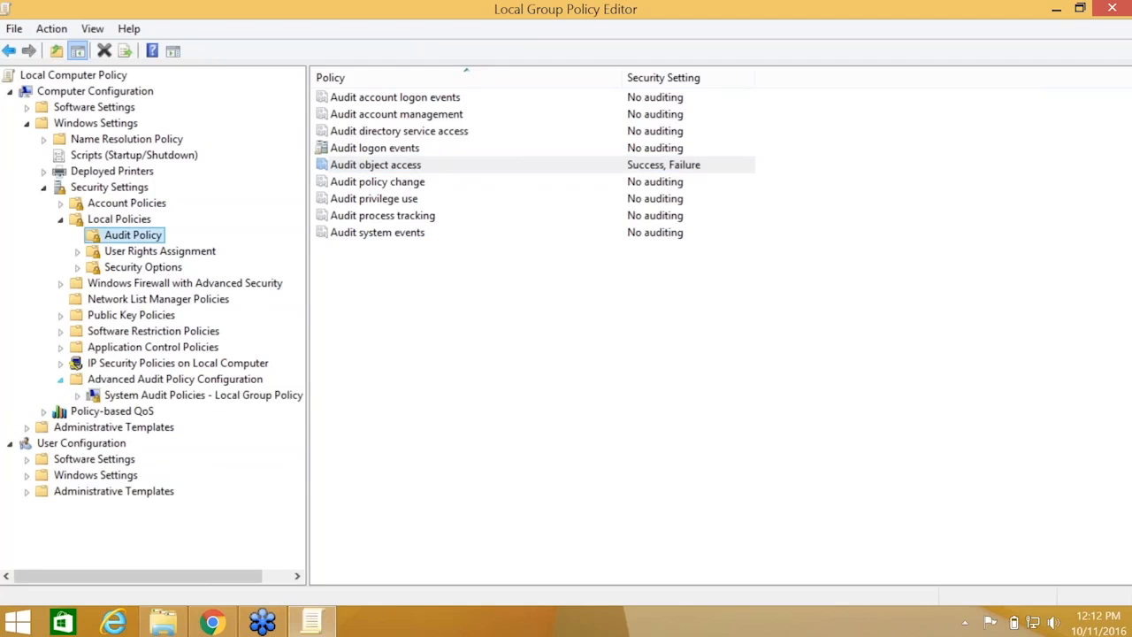
left_click_drag(312, 436, 354, 436)
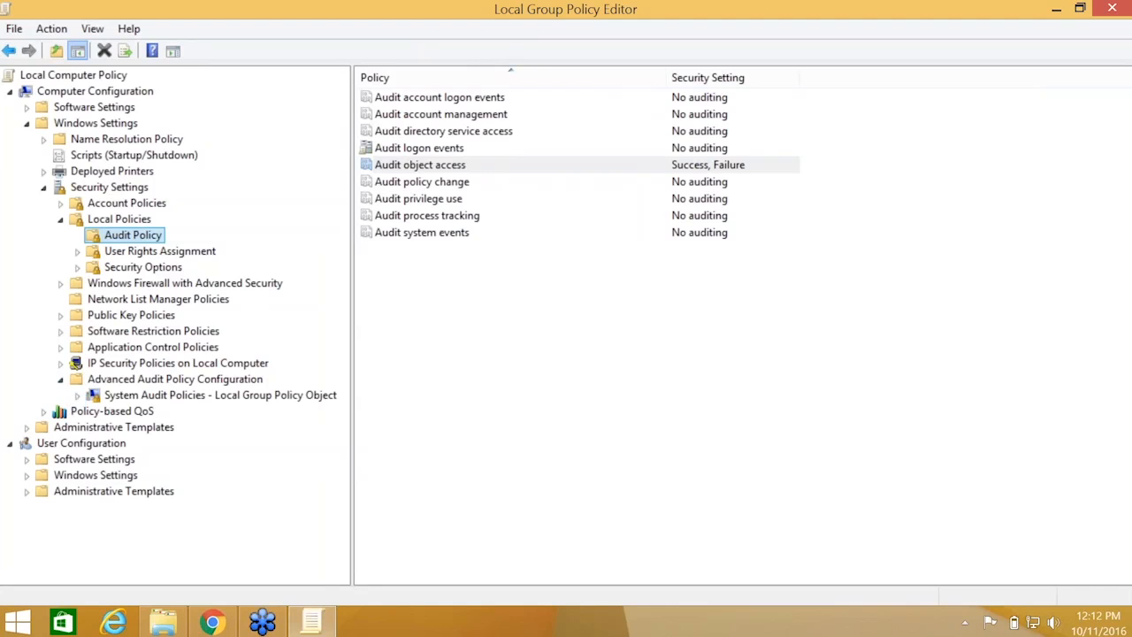
left_click(77, 396)
scroll(347, 442, "down", 1)
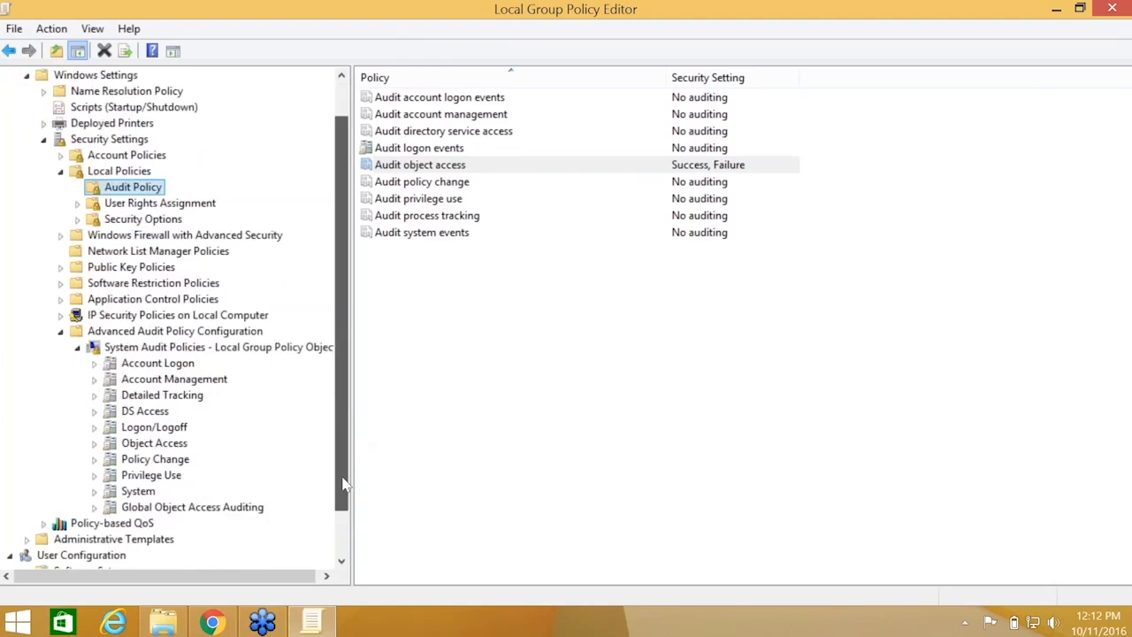
left_click(177, 445)
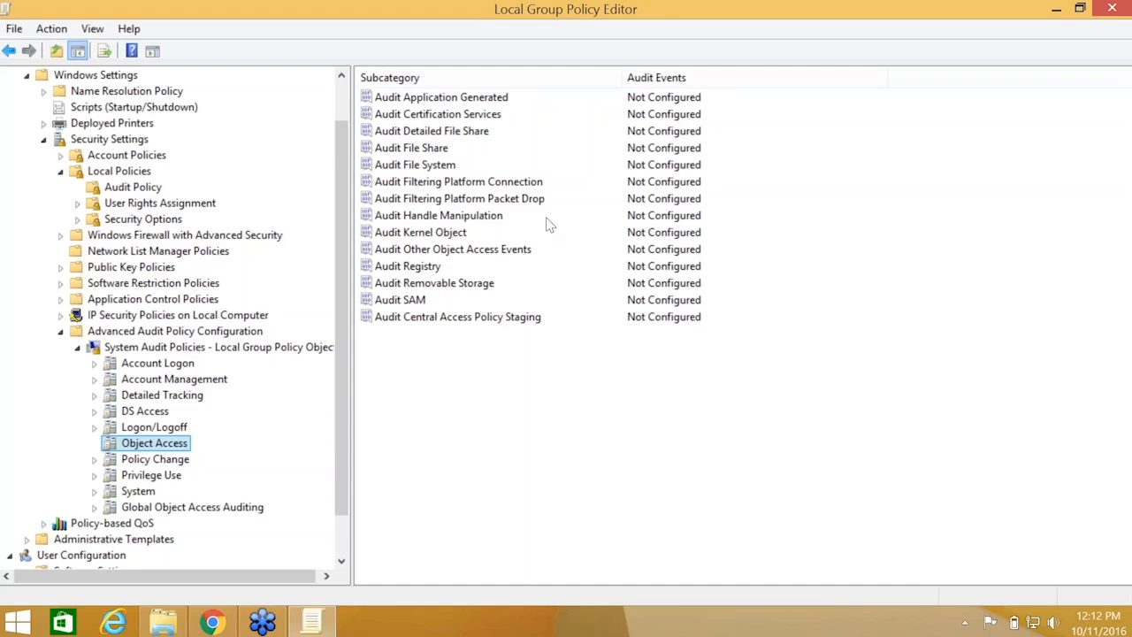
Configure the Audit File Share subcategory to audit both Success and Failure events.
right_click(425, 148)
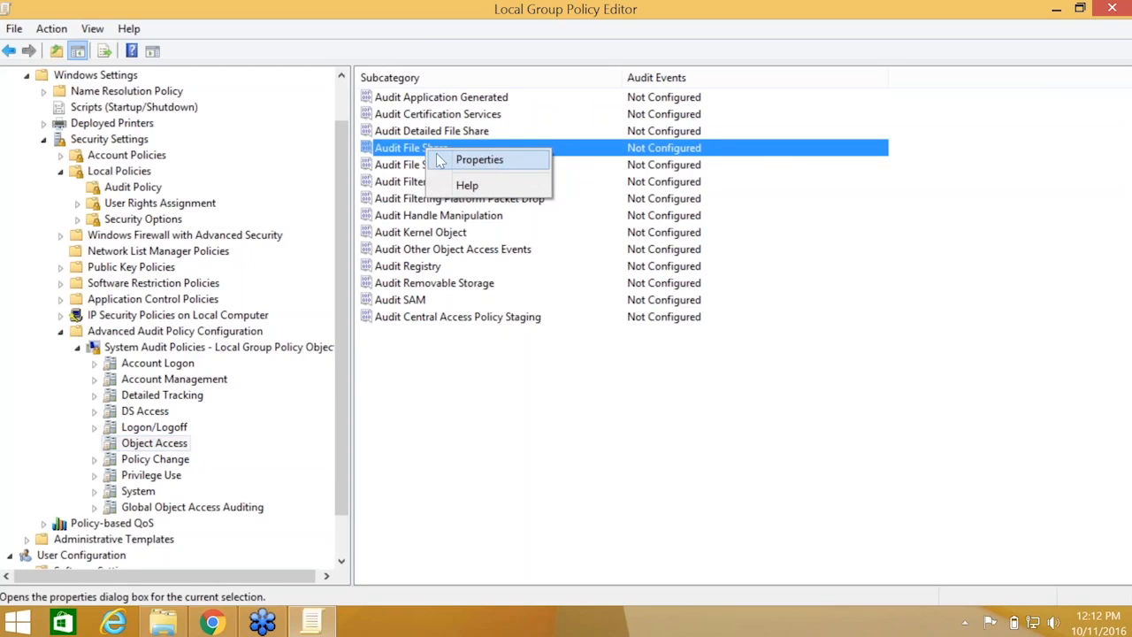
left_click(482, 162)
left_click(411, 215)
left_click(431, 239)
left_click(432, 264)
left_click(728, 543)
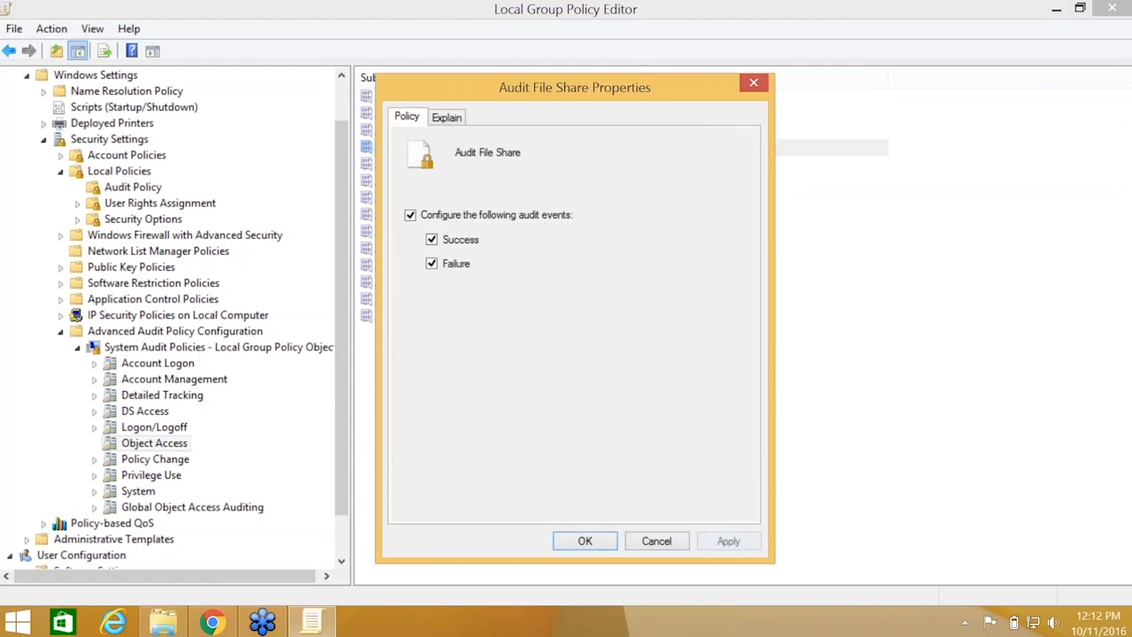
left_click(585, 542)
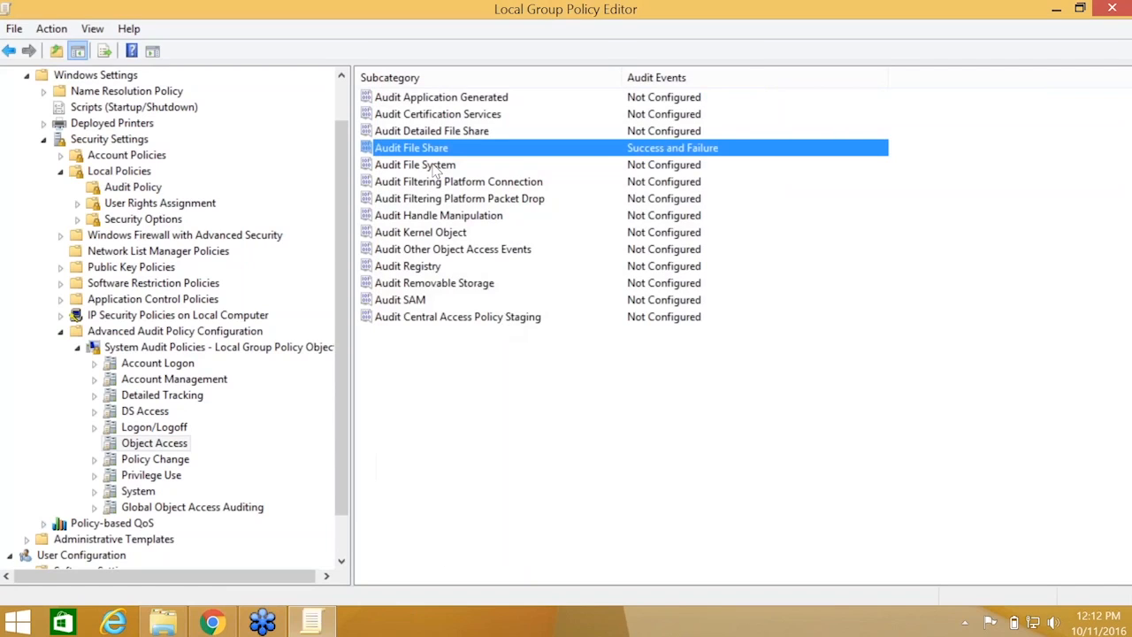
Configure the Audit File System subcategory to audit both Success and Failure events.
right_click(429, 166)
left_click(472, 172)
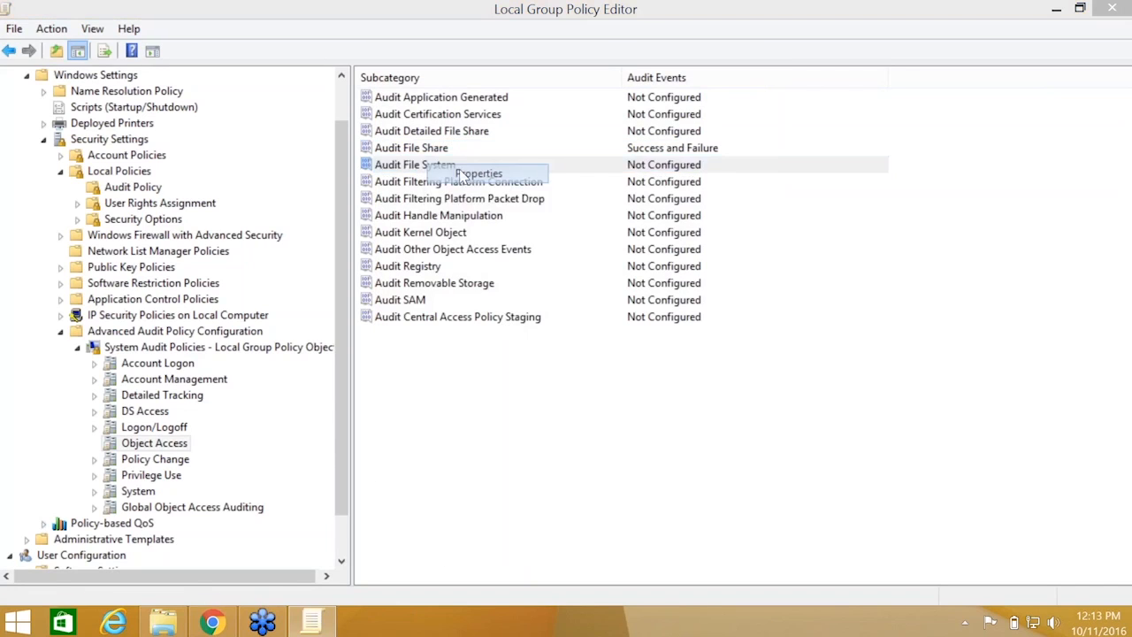
left_click(409, 215)
left_click(430, 239)
left_click(430, 263)
left_click(737, 544)
left_click(585, 541)
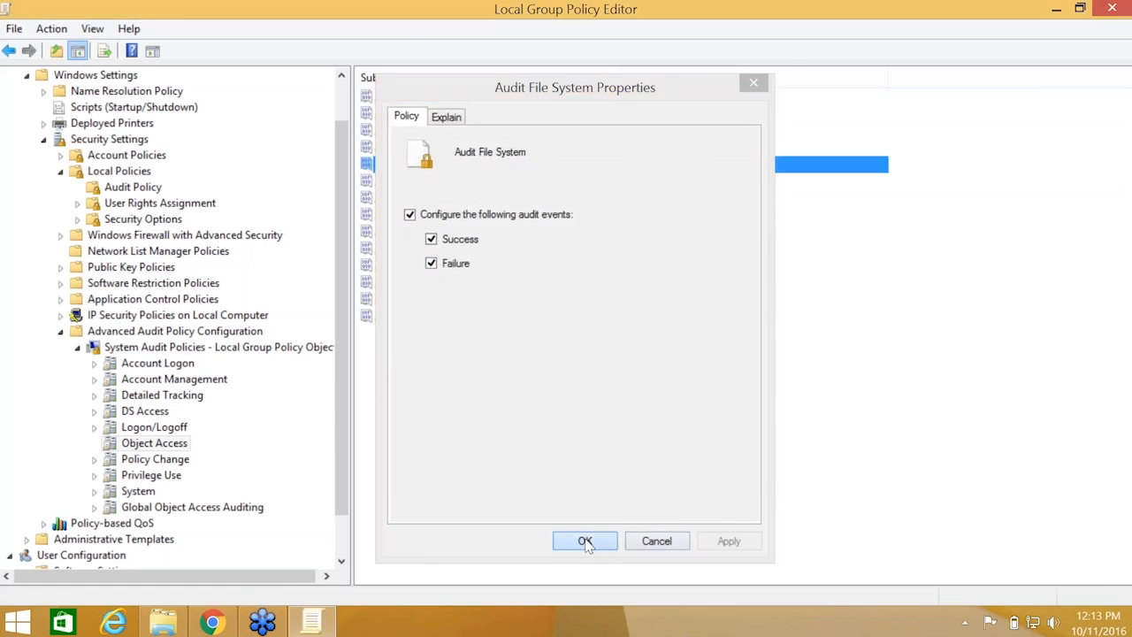
Configure the Audit Handle Manipulation subcategory to audit both Success and Failure events.
right_click(442, 217)
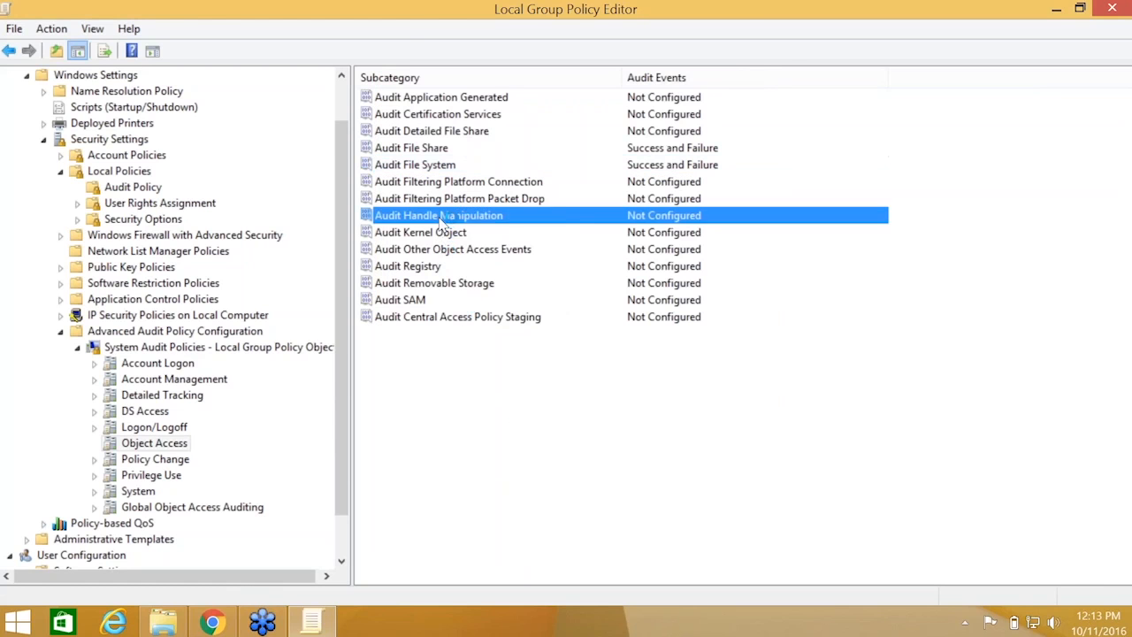
left_click(497, 230)
left_click(410, 215)
left_click(431, 239)
left_click(432, 264)
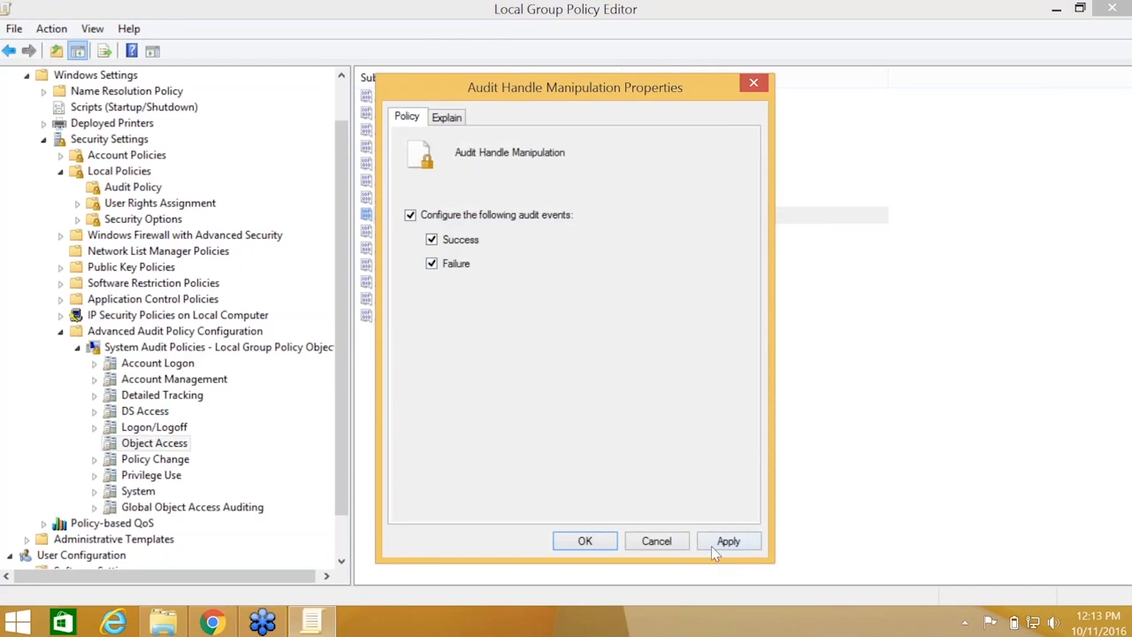
left_click(713, 543)
left_click(584, 541)
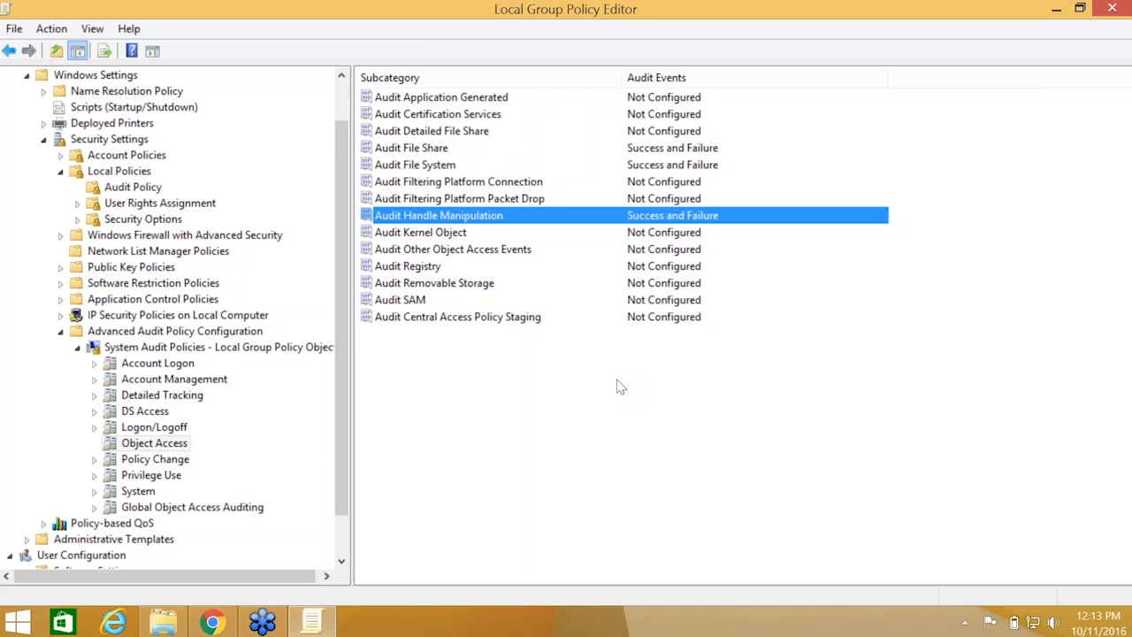
Switch to Chrome and show the workshop presentation in full screen.
left_click(1124, 69)
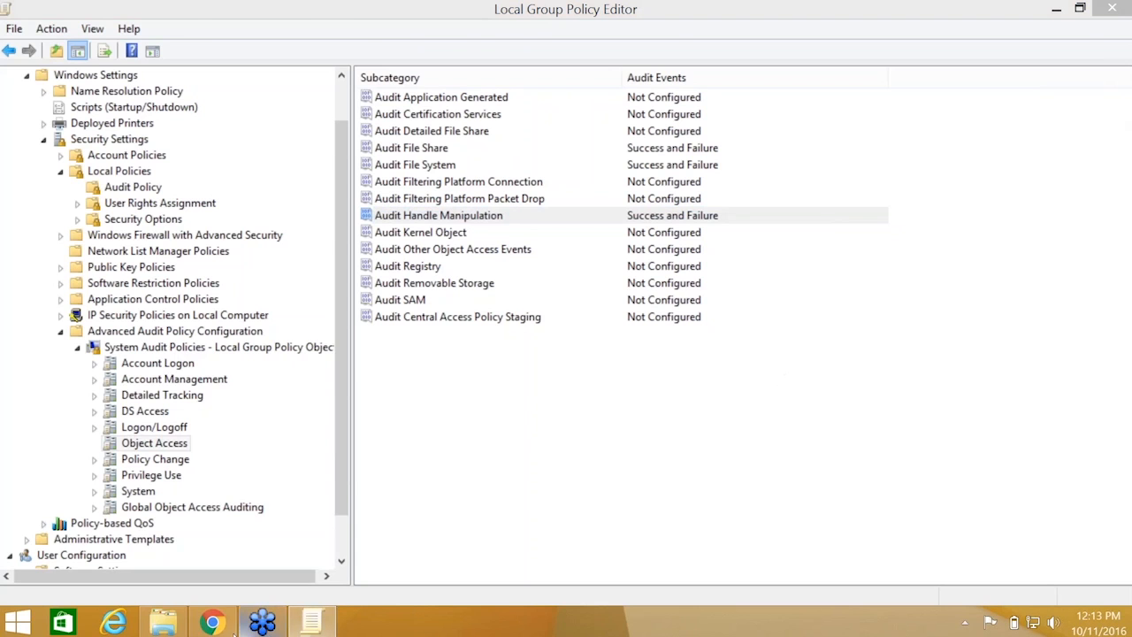
left_click(214, 622)
left_click(166, 131)
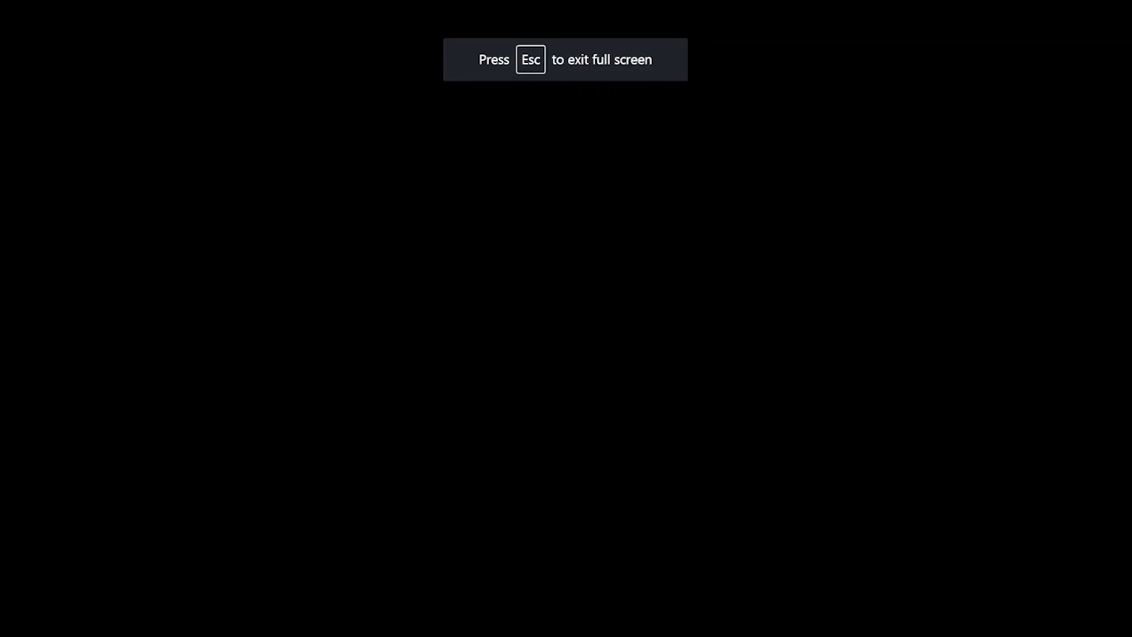
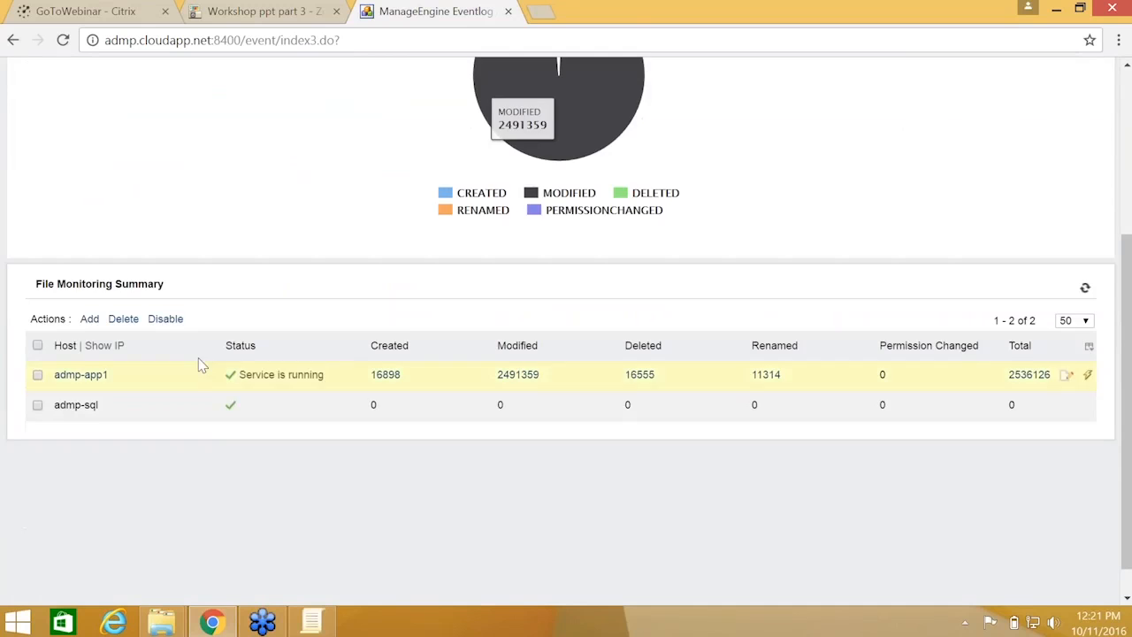
Start adding a file monitoring host and create a new template named Home_Folder for the location C:\Home Folder.
left_click(90, 319)
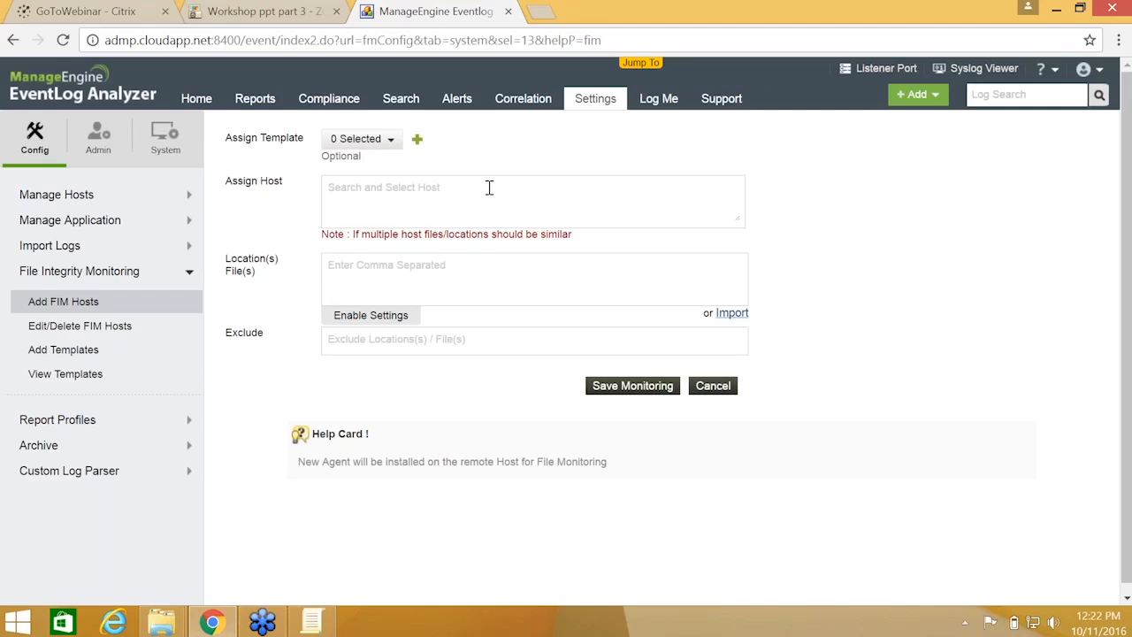
left_click(412, 140)
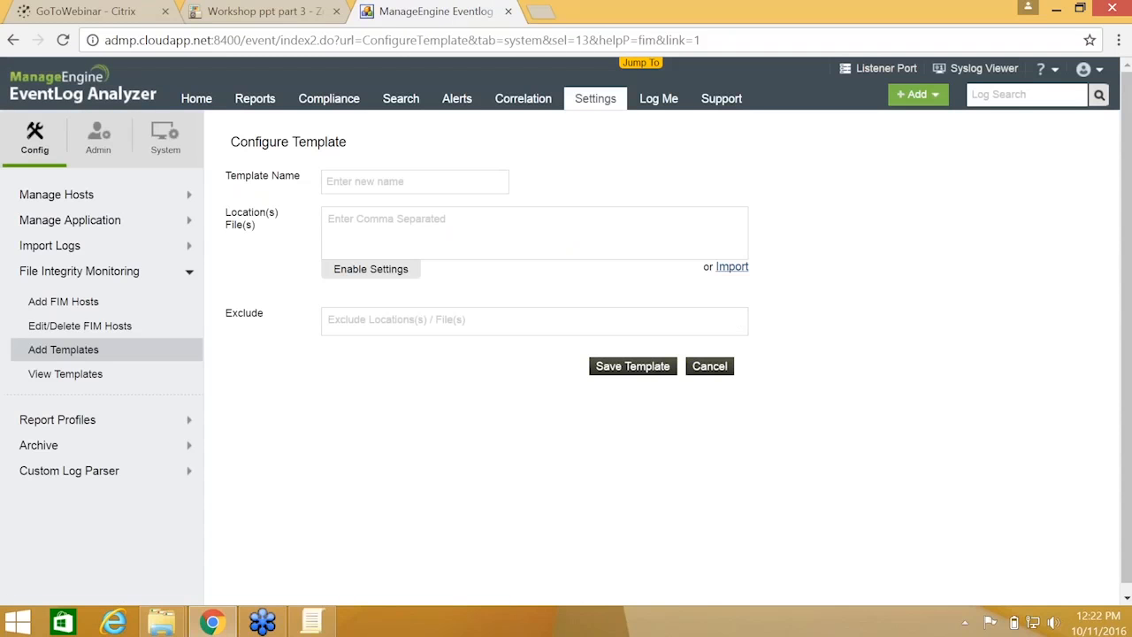
left_click(422, 181)
type("Home_Folder")
left_click(429, 231)
type("C:\\")
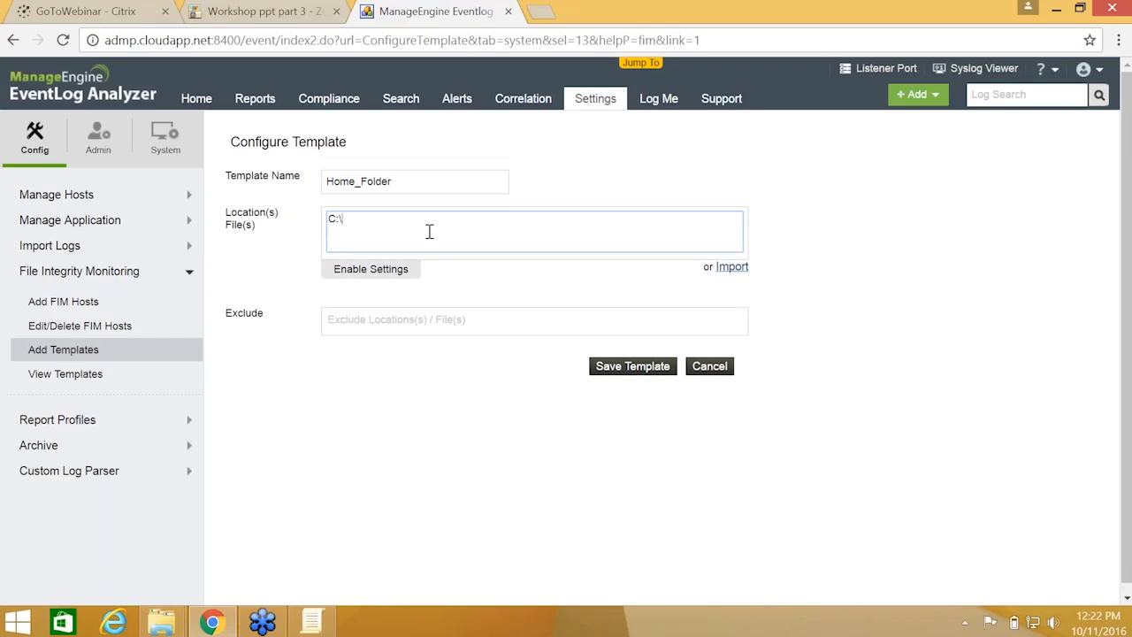
type("Home Folder")
Enable username tracking for C:\Home Folder with the txt file type excluded, and save the template.
left_click(413, 275)
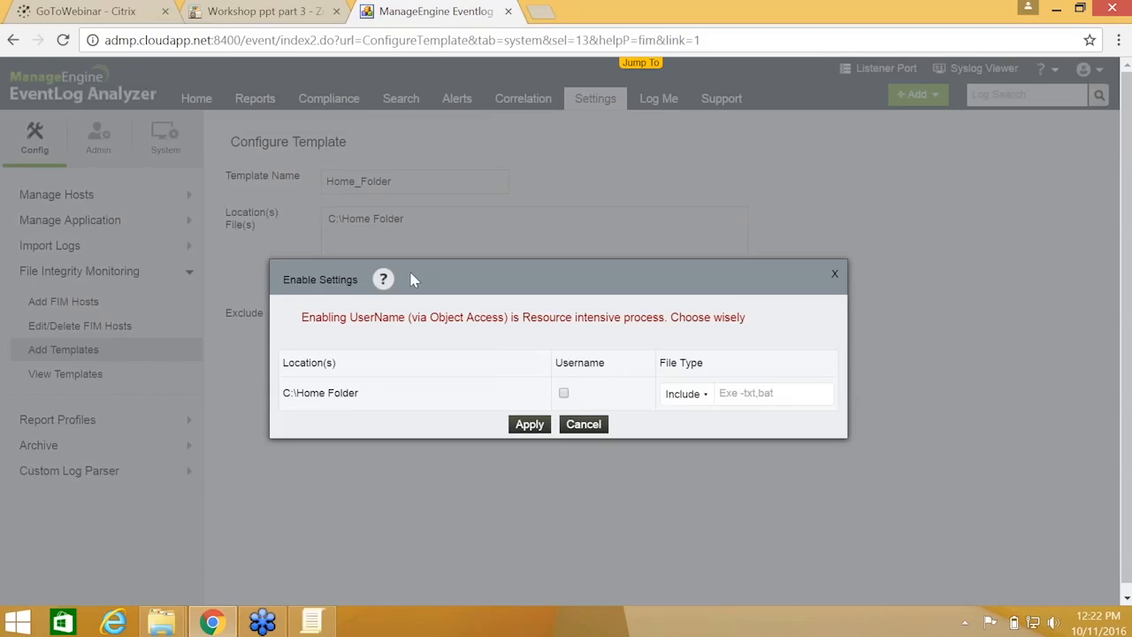
left_click(564, 395)
left_click(686, 403)
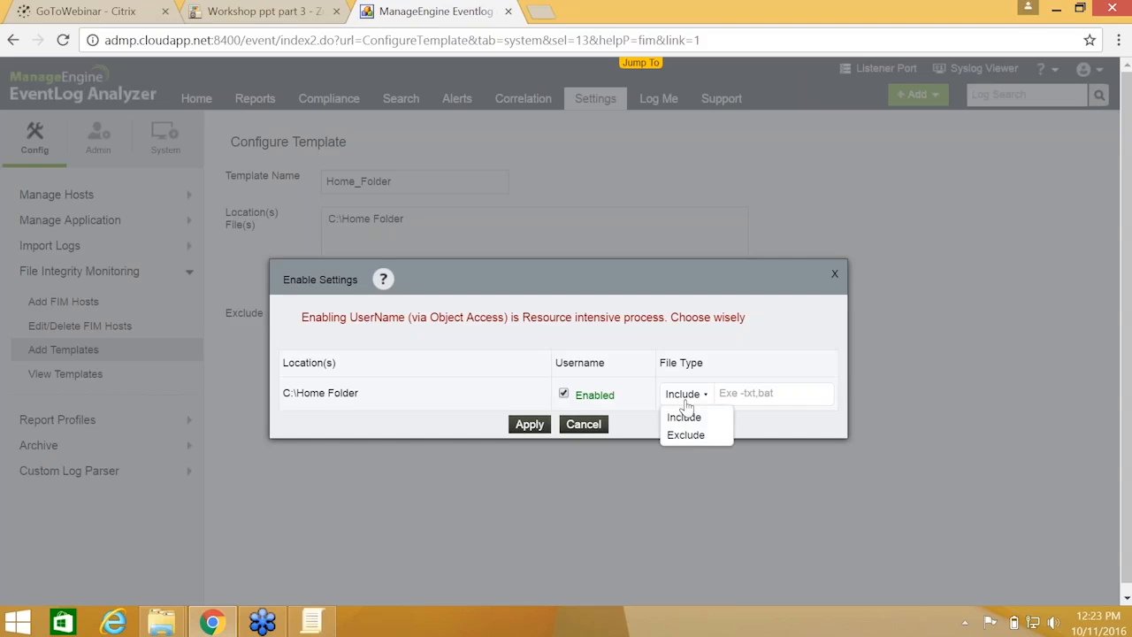
left_click(684, 434)
left_click(756, 390)
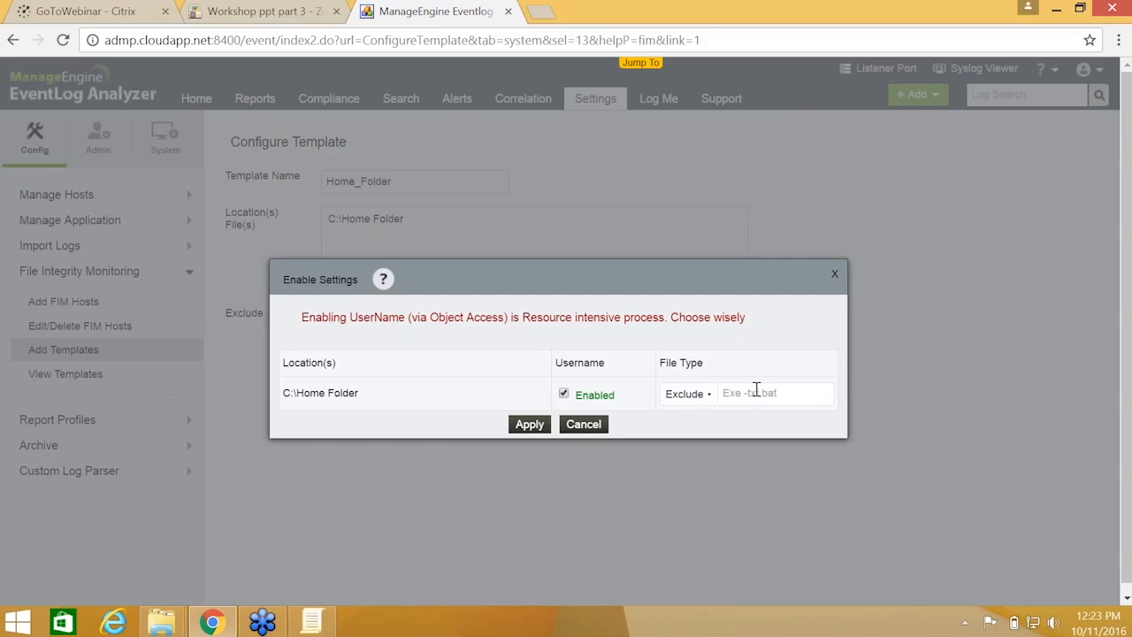
type("txt")
left_click(529, 425)
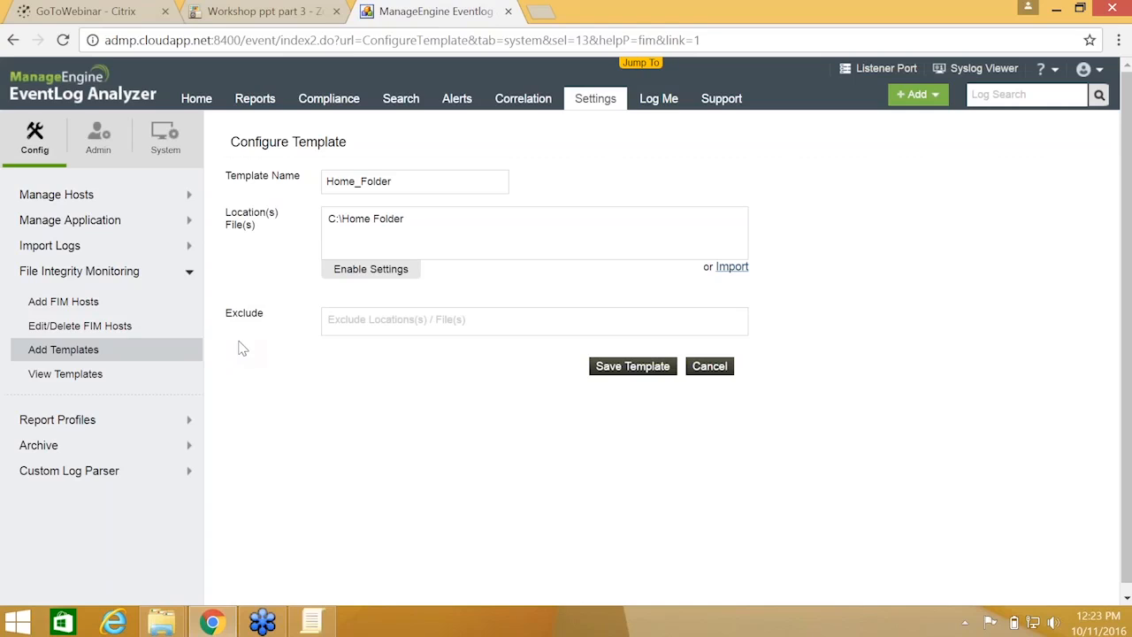
left_click(609, 371)
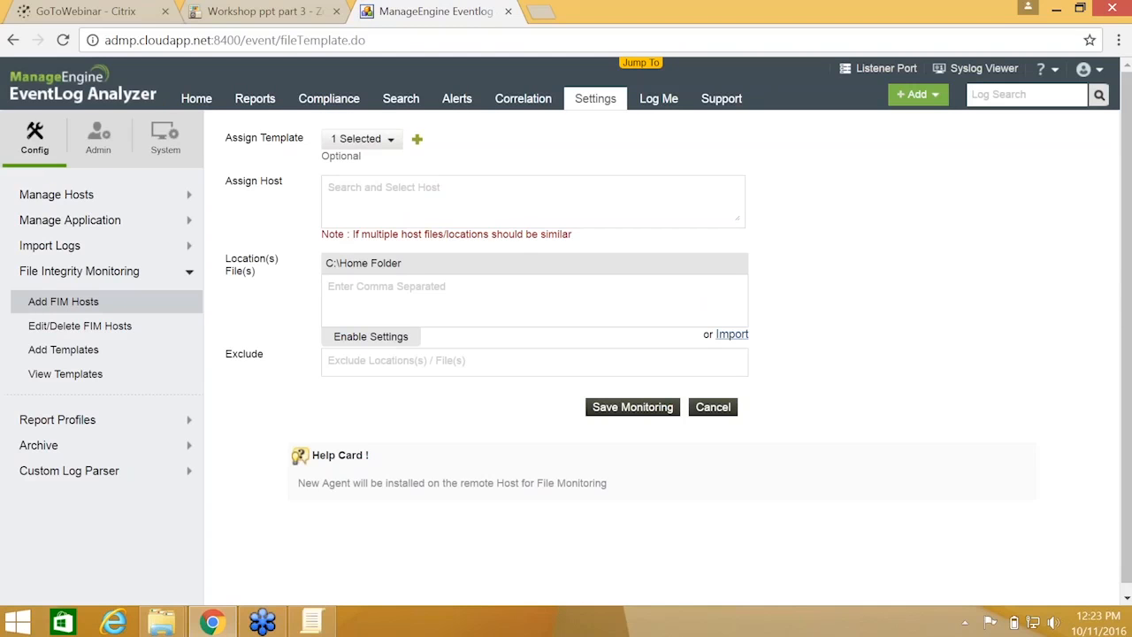
Assign the host admp-ex1 to the file monitoring configuration and save the monitoring.
left_click(423, 198)
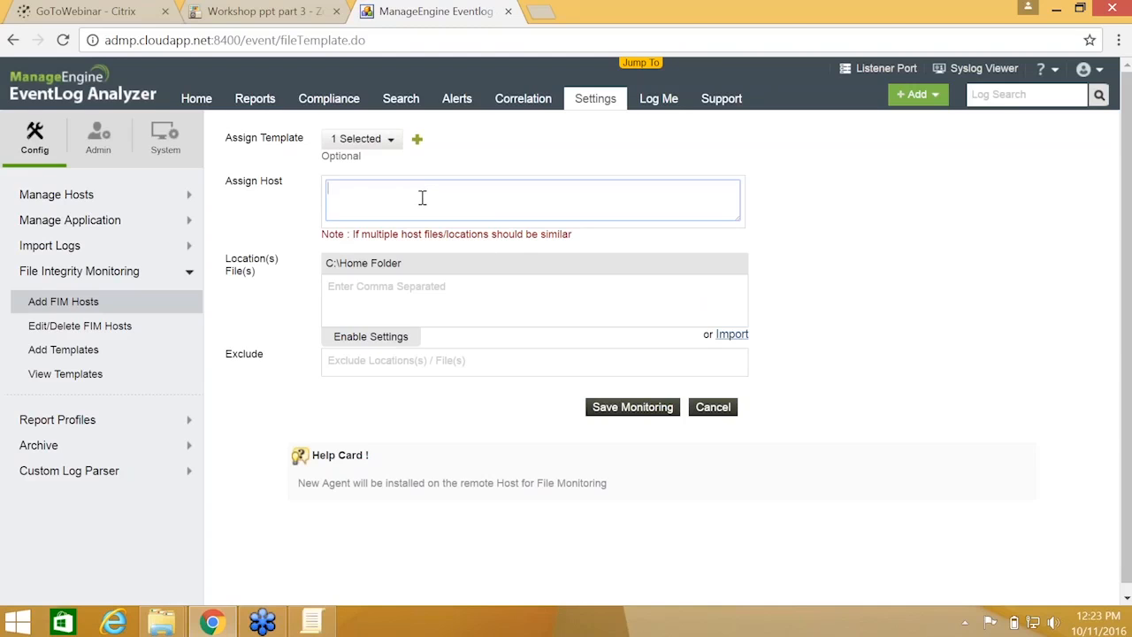
type("admp-ex1")
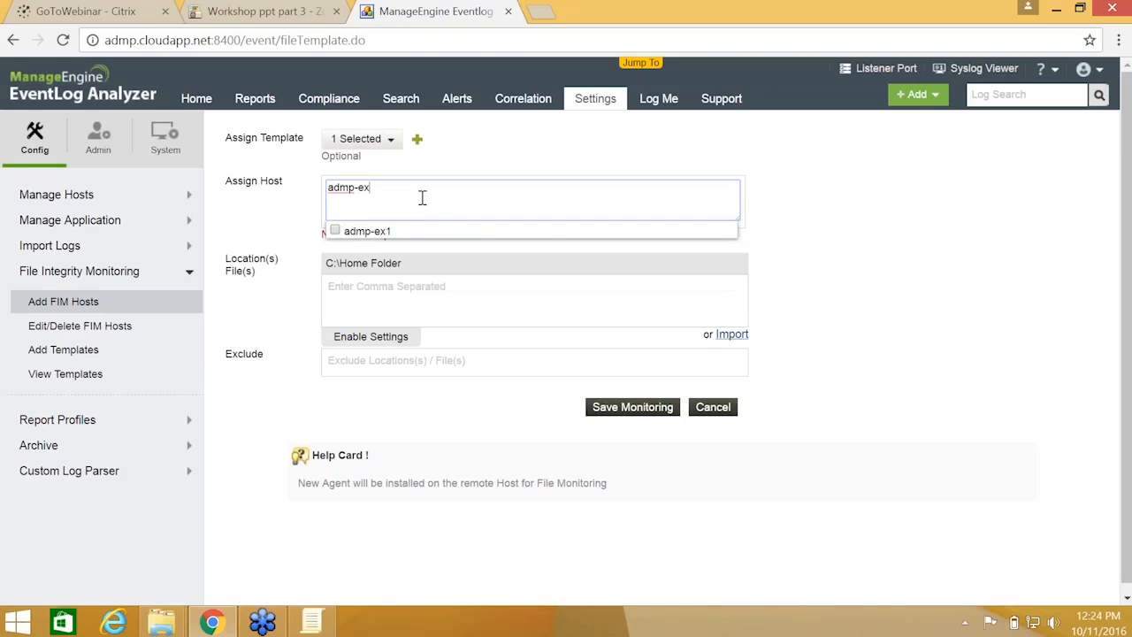
left_click(336, 231)
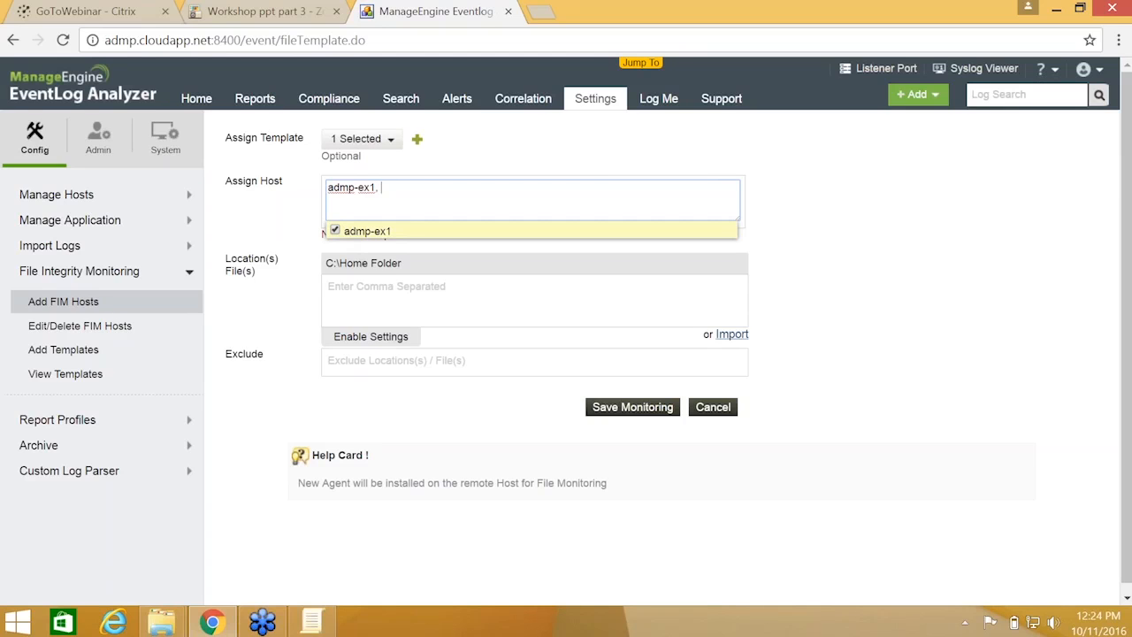
left_click(612, 409)
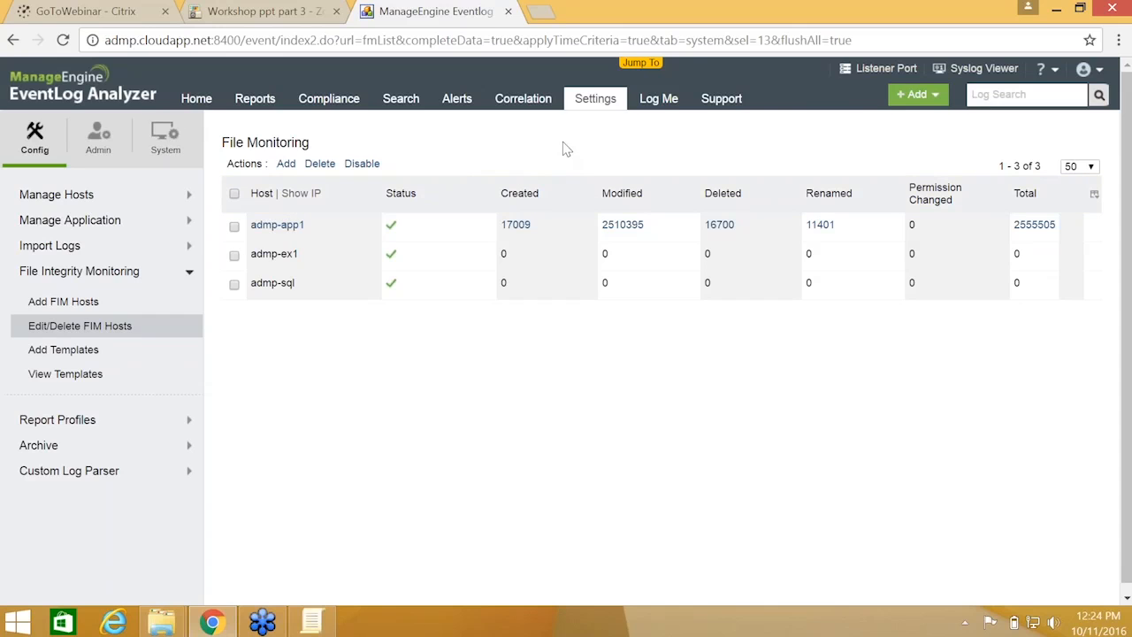
Open the agent management page in the admin settings to view the installed agents.
left_click(593, 104)
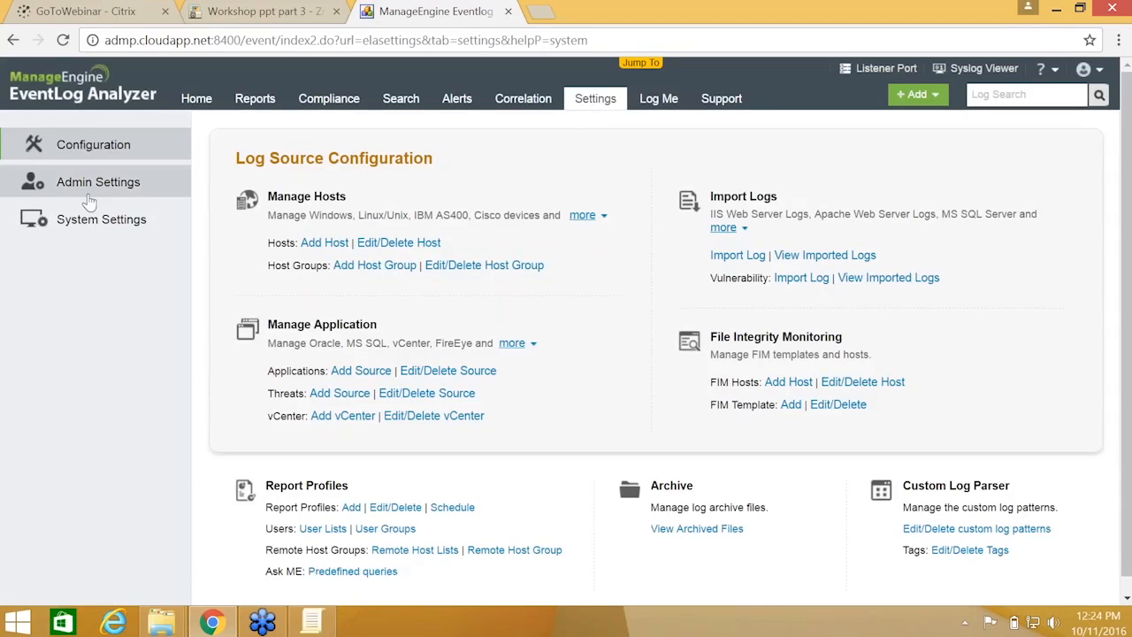
left_click(97, 195)
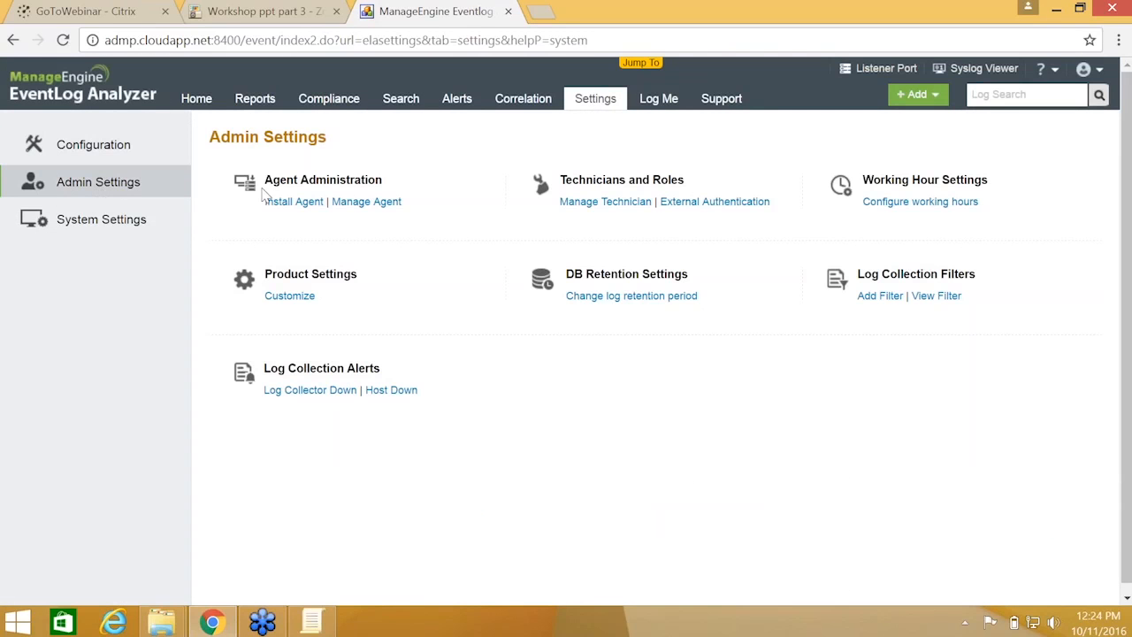
left_click(367, 202)
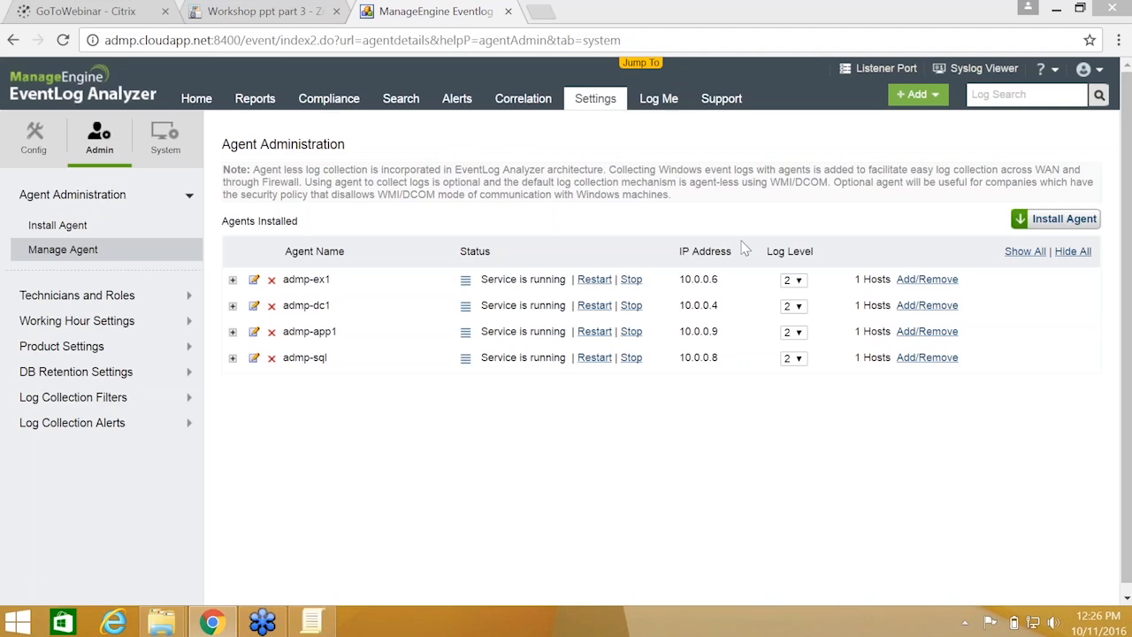
Start adding a new Windows host with agent-based collection enabled and admp-ex1 as its agent.
left_click(929, 93)
left_click(900, 143)
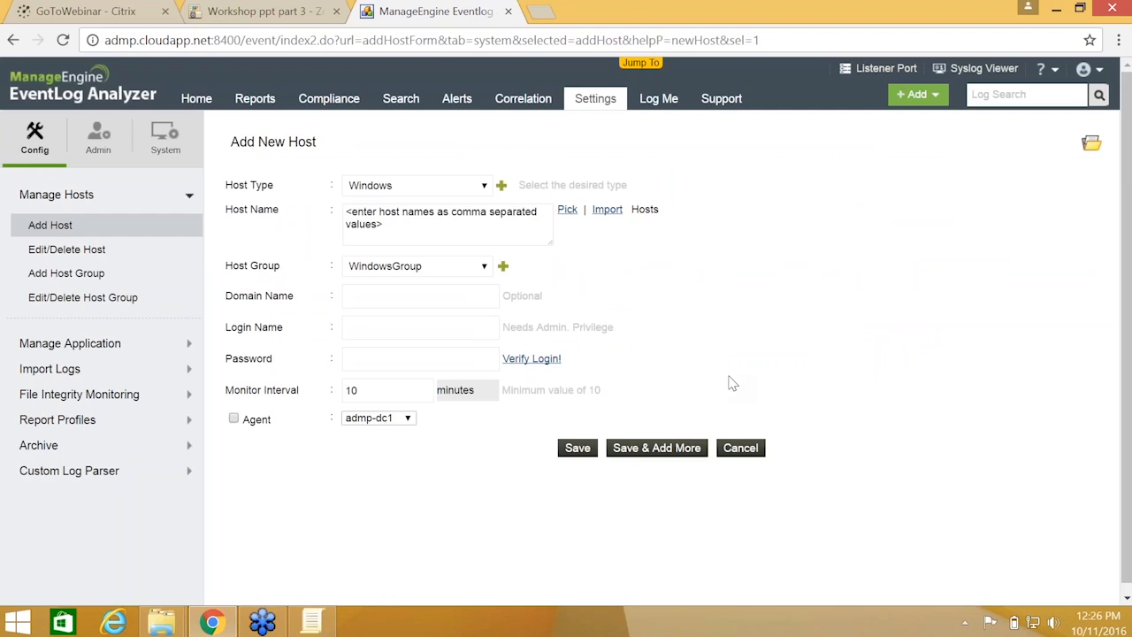
left_click(233, 419)
left_click(385, 421)
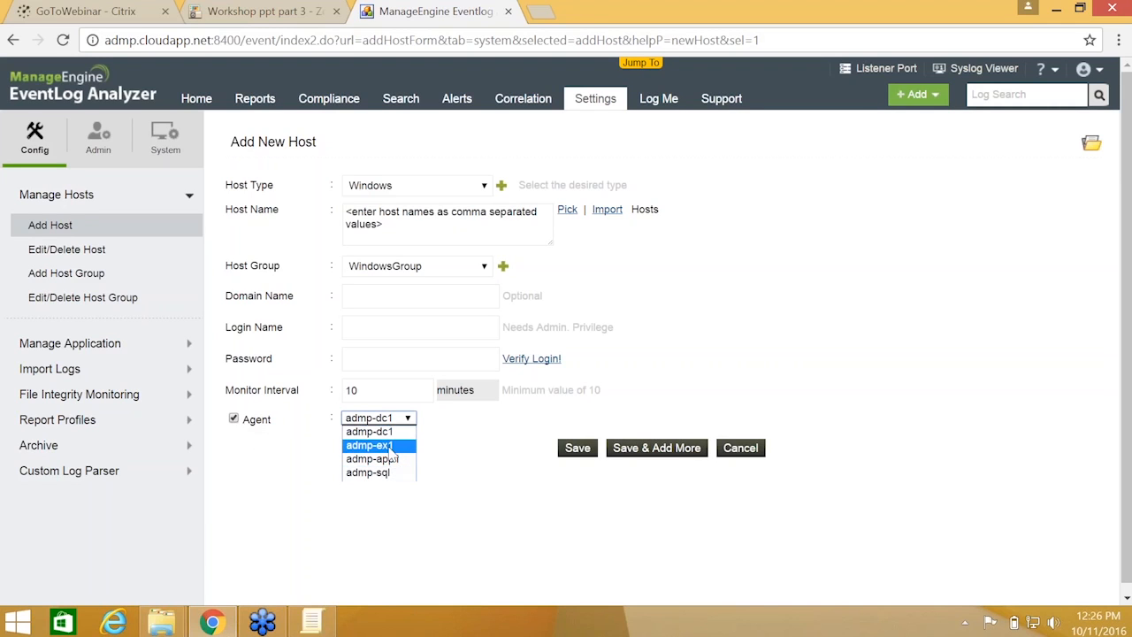
left_click(390, 447)
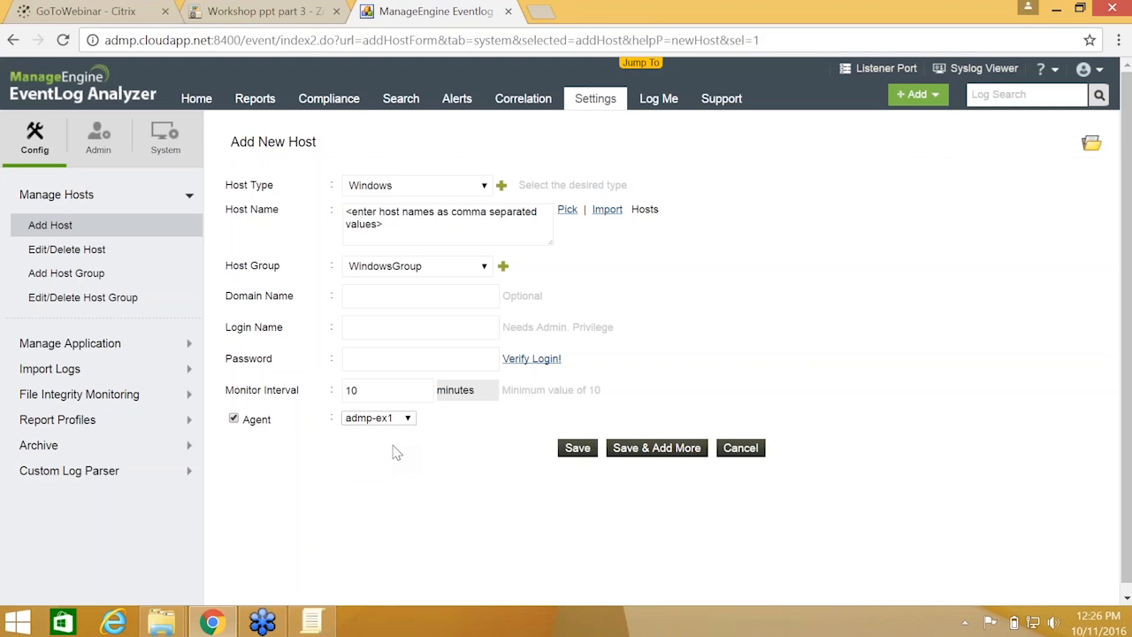
Review the File Monitoring Summary on the home page and open the form for adding a monitored host.
left_click(195, 103)
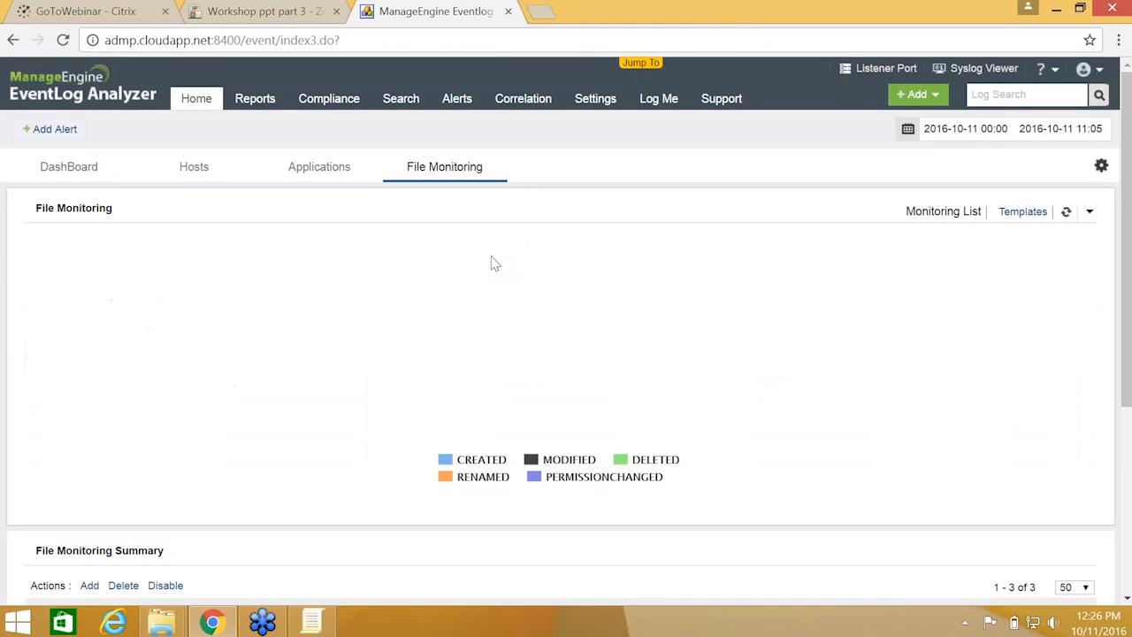
scroll(407, 320, "down", 3)
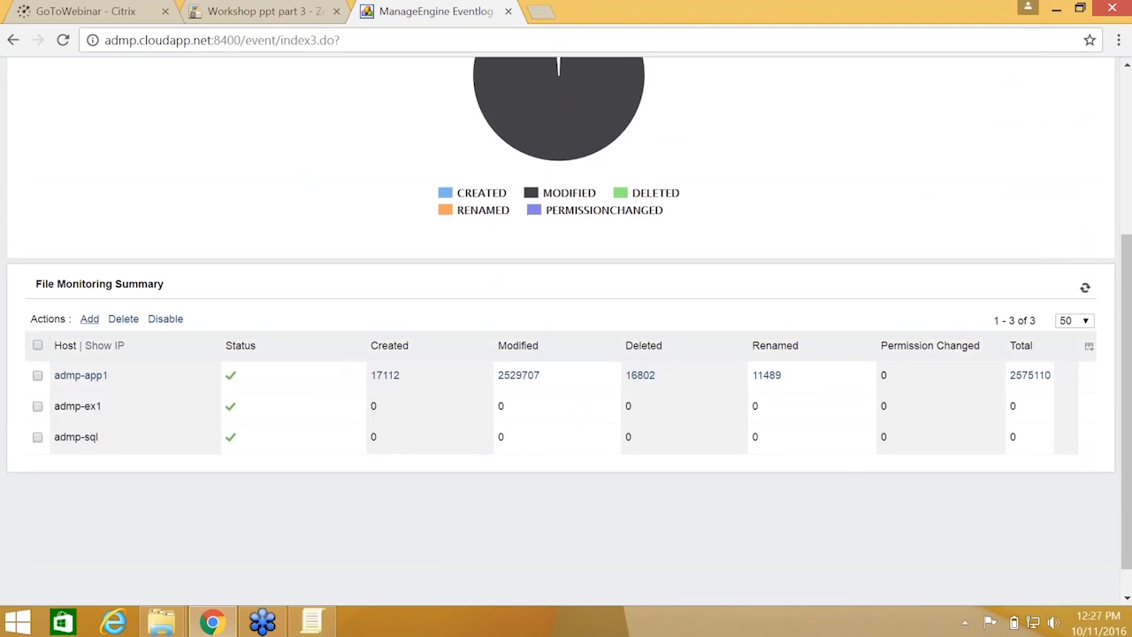
left_click(90, 318)
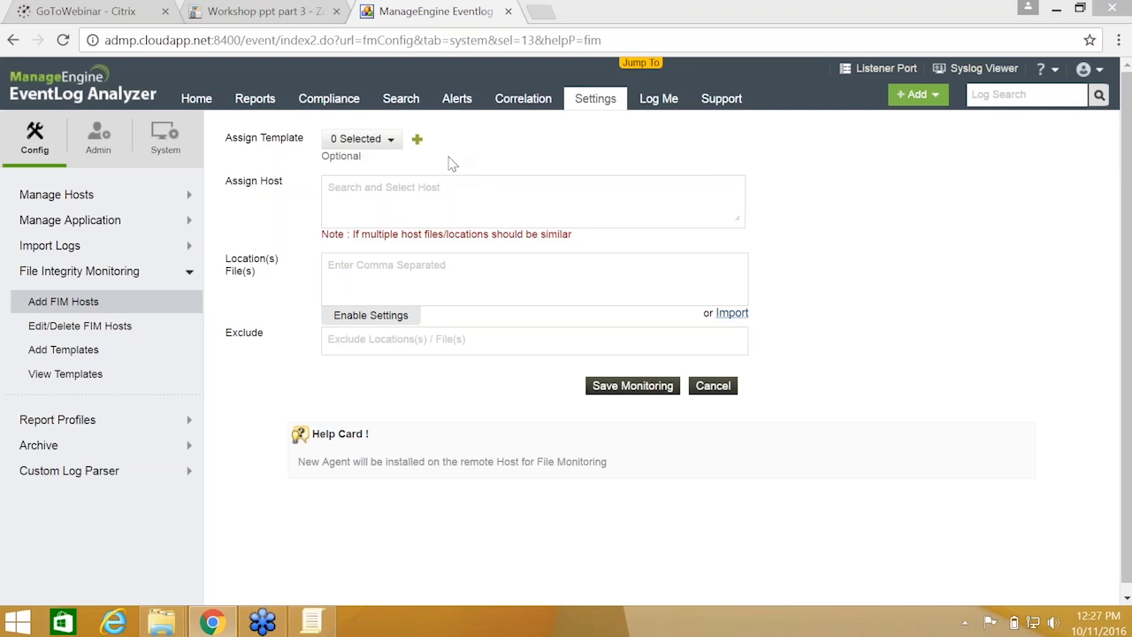
Return to the home dashboard and examine the Log Trend graph.
left_click(197, 99)
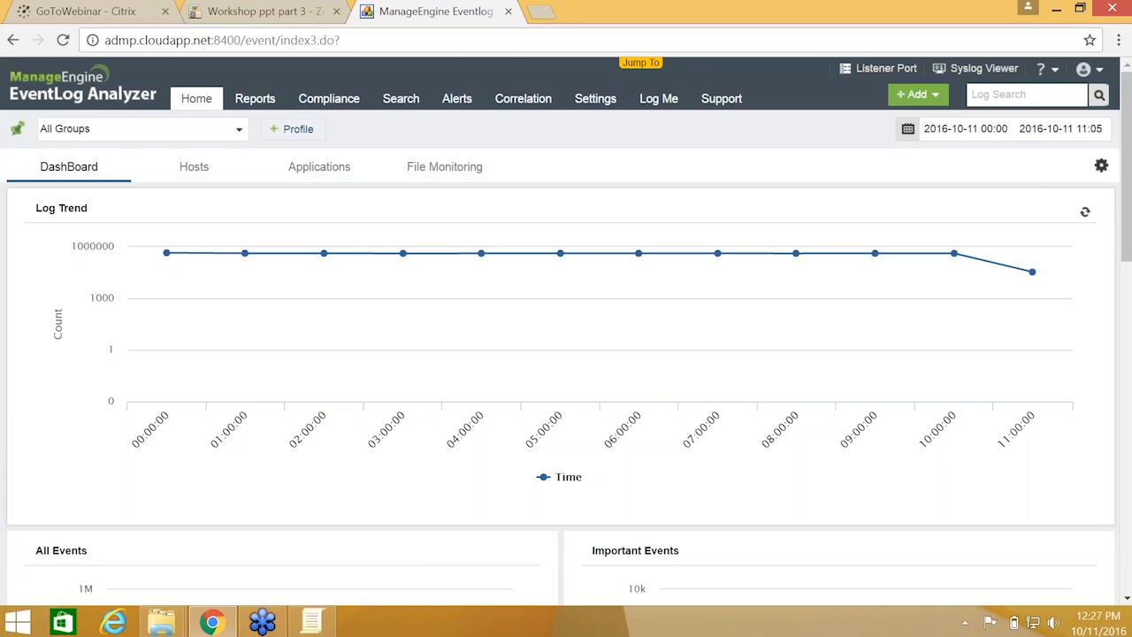
mouse_move(895, 281)
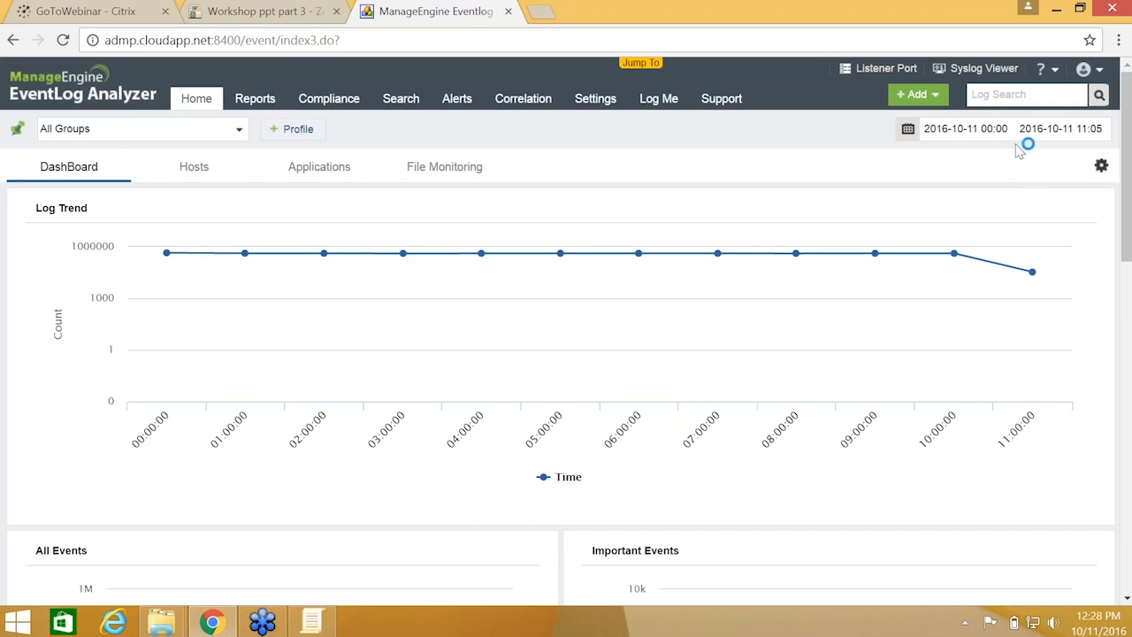
mouse_move(1032, 271)
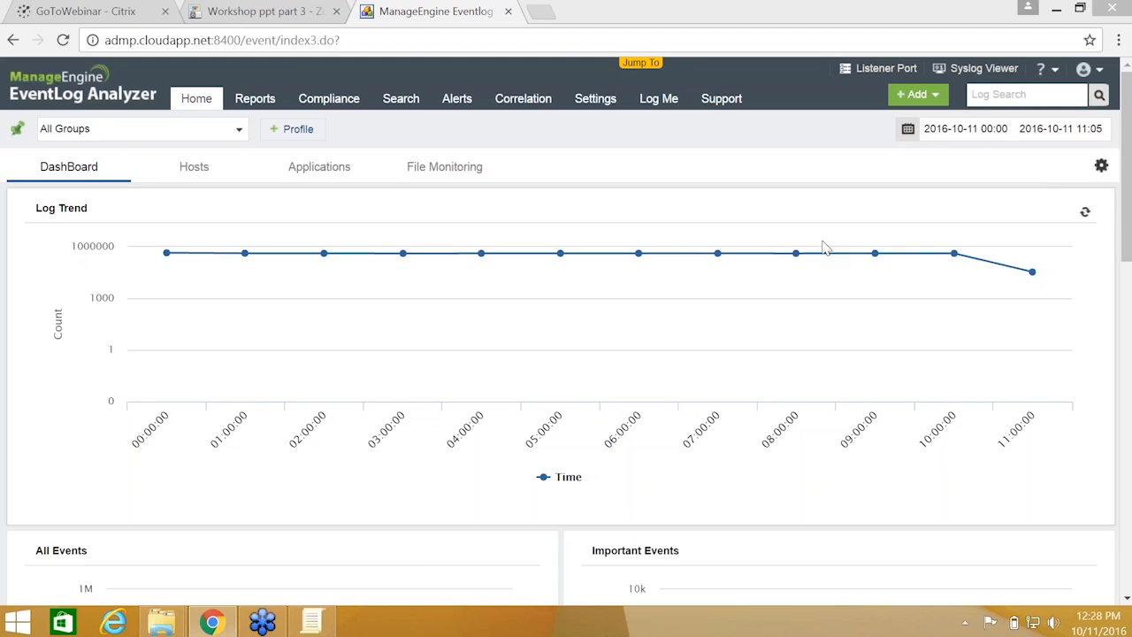
Open the file monitoring report for admp-app1 and view its search criteria options.
left_click(460, 180)
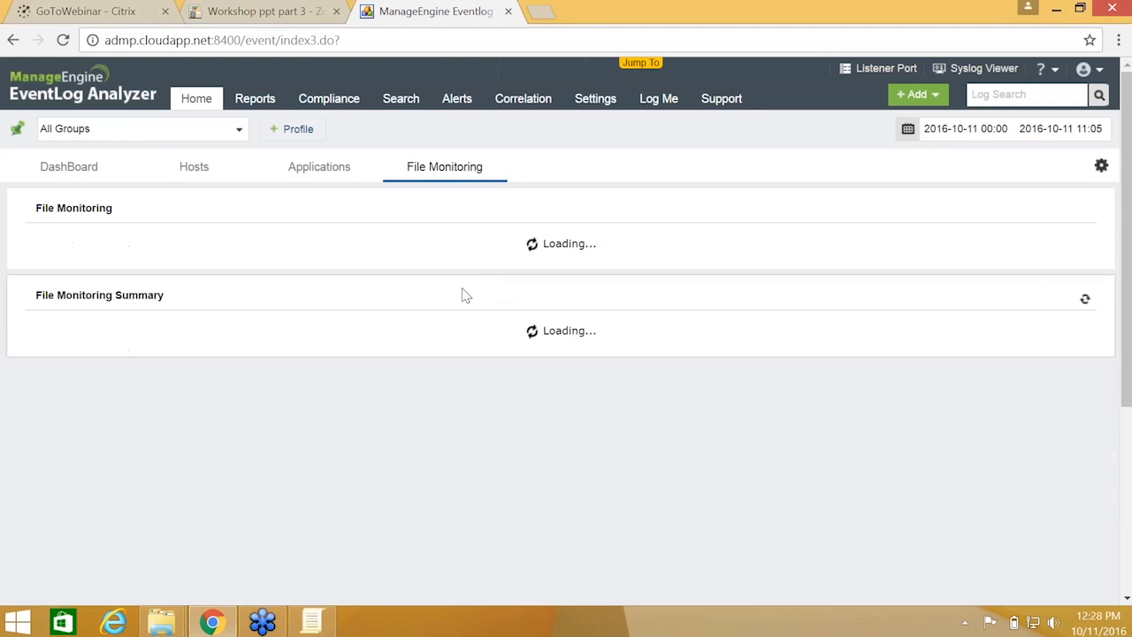
scroll(423, 303, "down", 1)
scroll(423, 306, "down", 3)
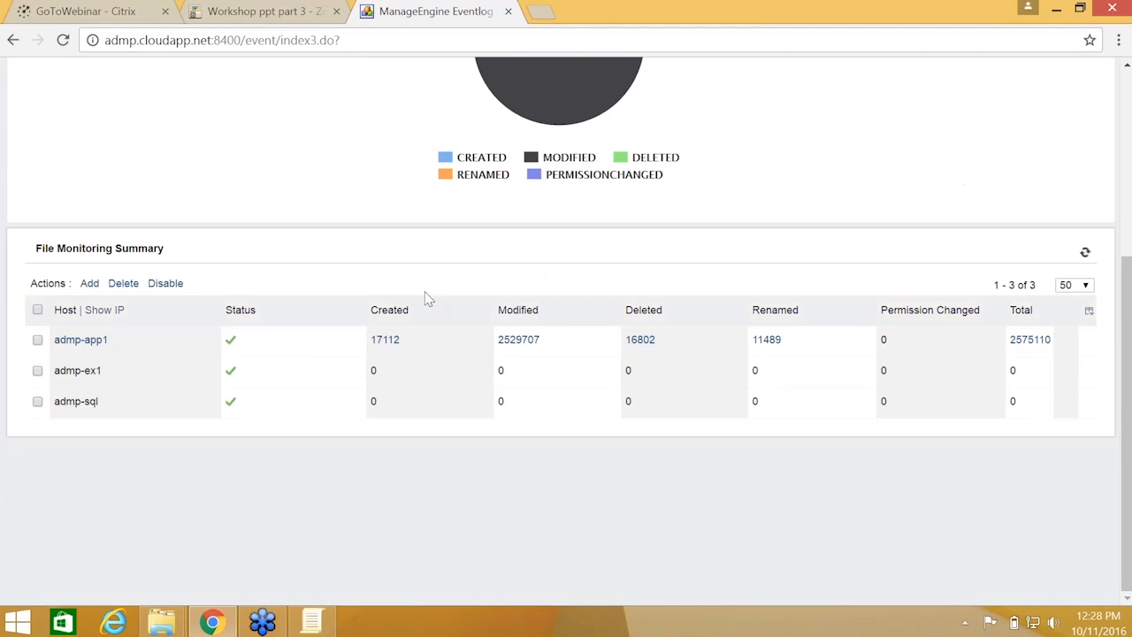
left_click(80, 340)
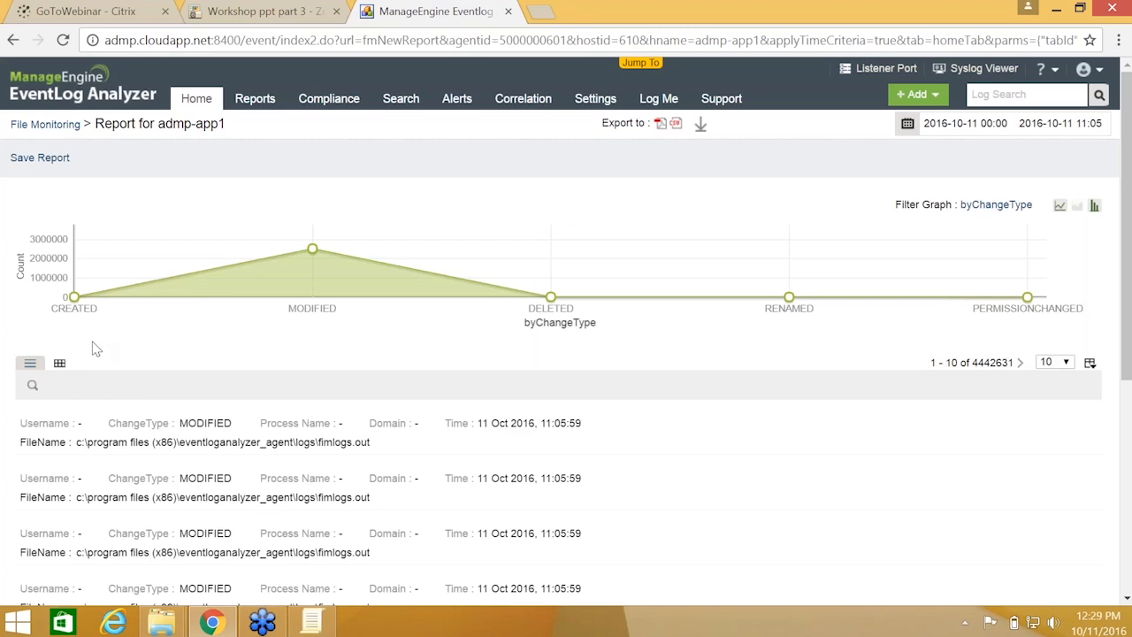
left_click(32, 387)
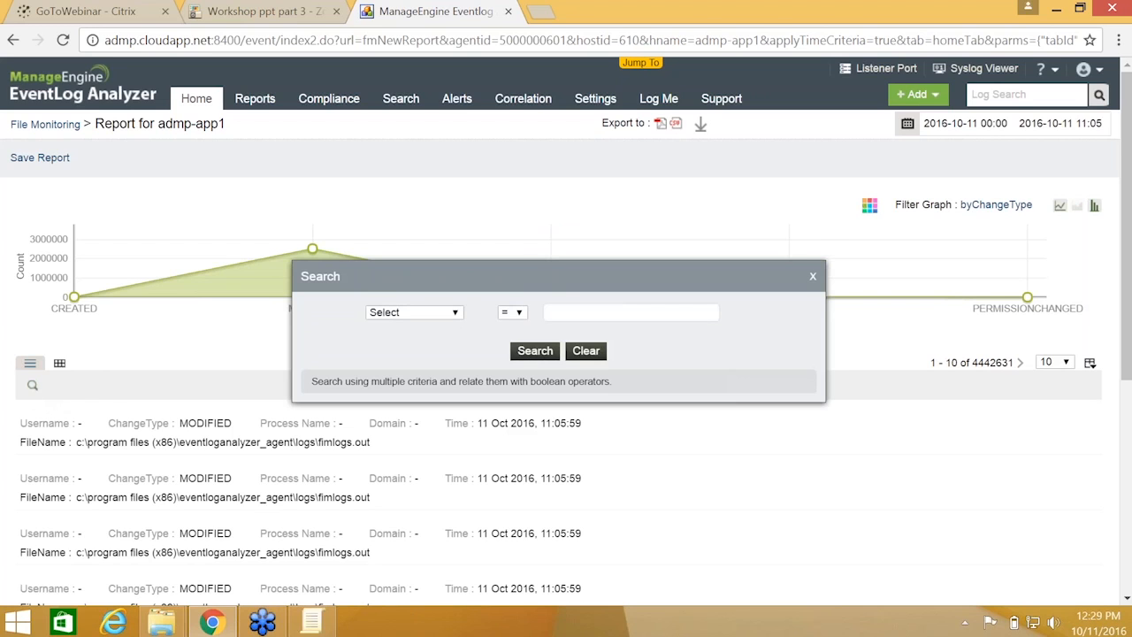
left_click(812, 276)
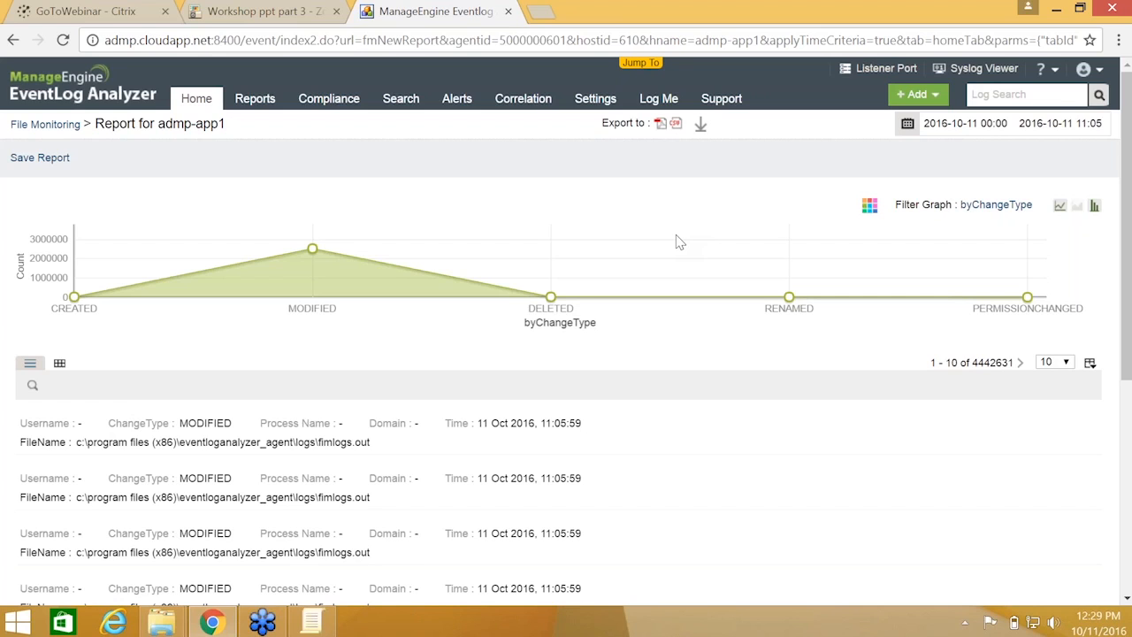
Start a new file monitoring alert profile named File_Deletion and apply it to all hosts and groups.
left_click(203, 106)
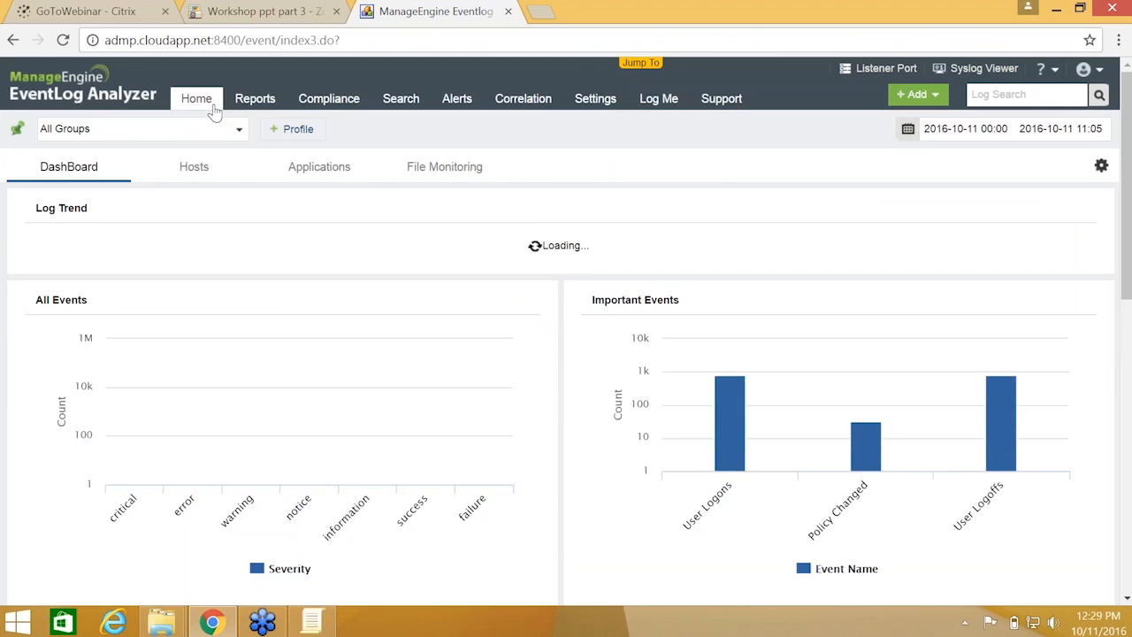
left_click(457, 173)
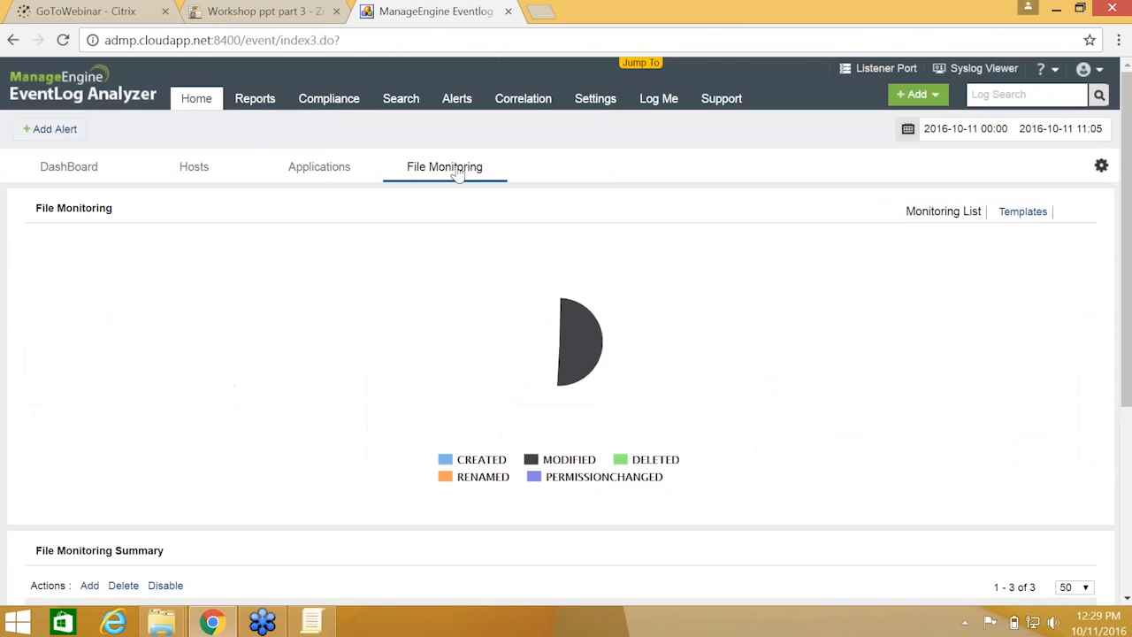
left_click(57, 130)
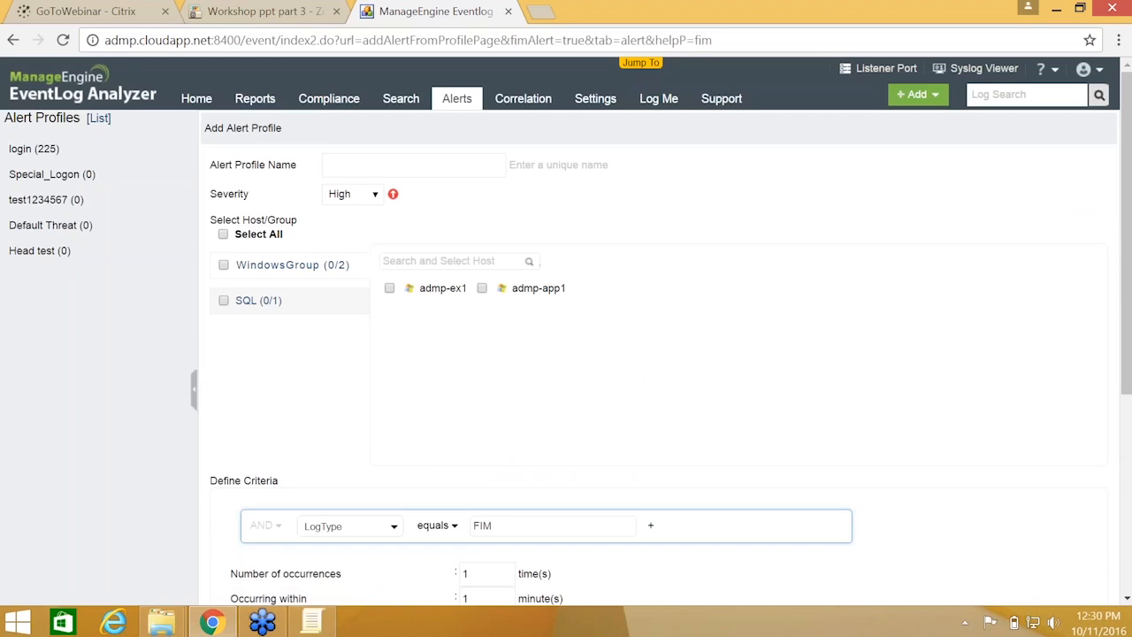
left_click(385, 167)
type("File")
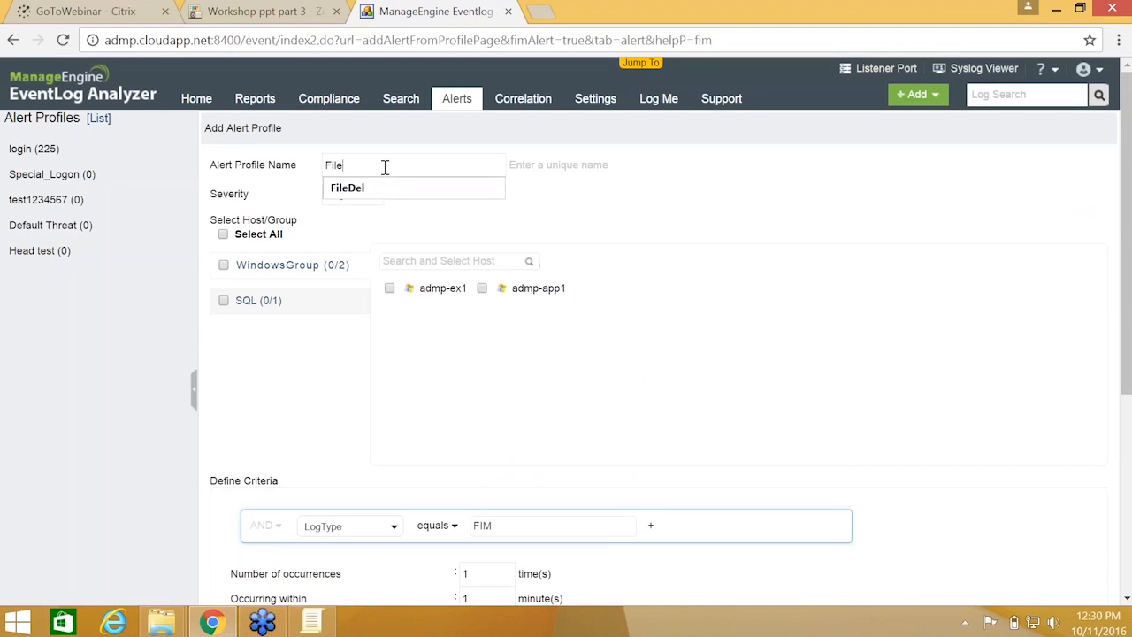
type("_Deletion")
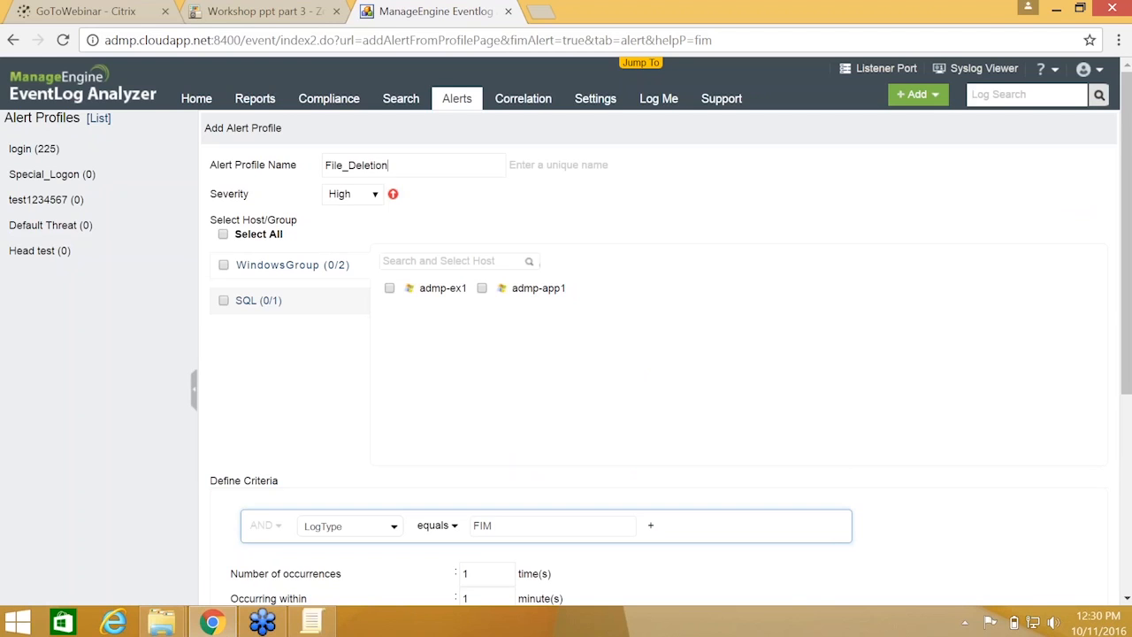
left_click(223, 236)
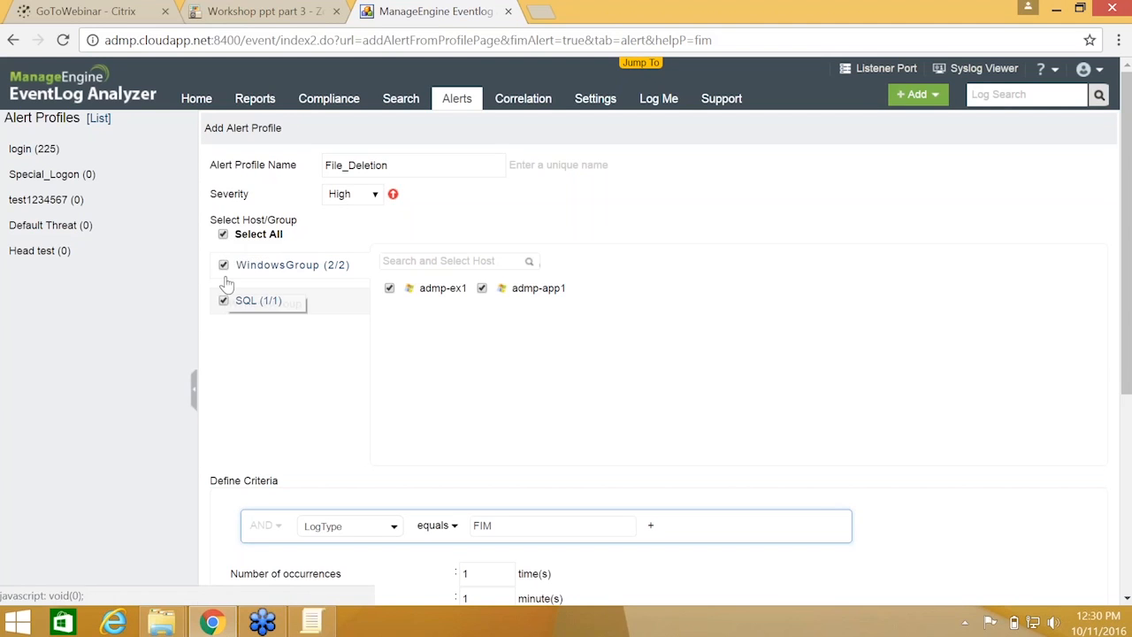
Add an AND criterion to the alert with Username equal to the monitored user's name.
scroll(265, 301, "down", 1)
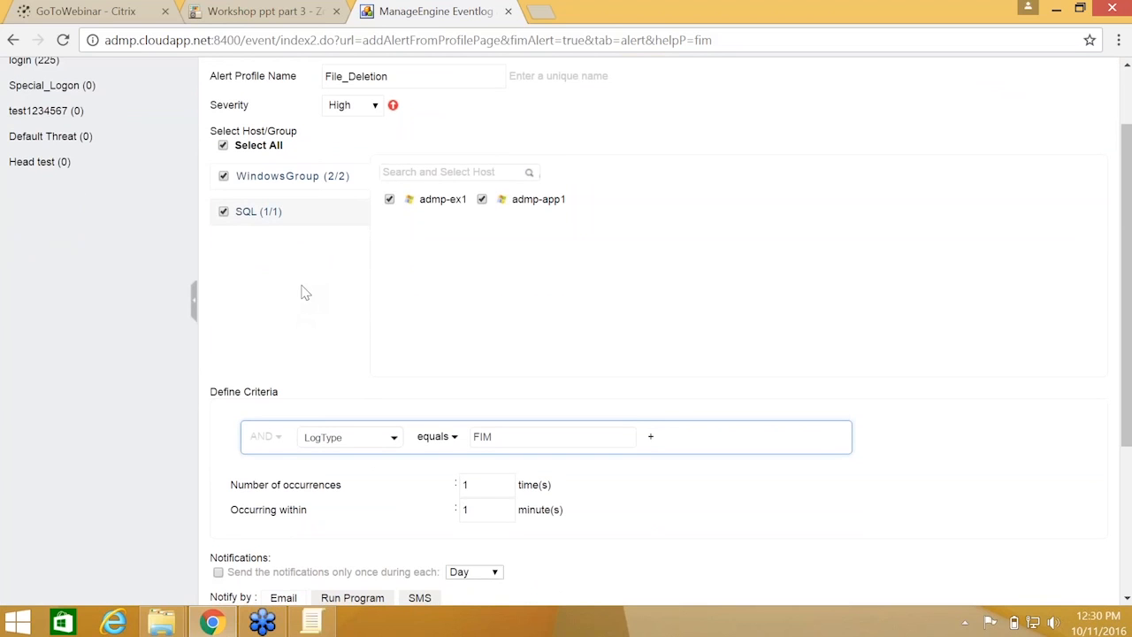
scroll(302, 292, "down", 2)
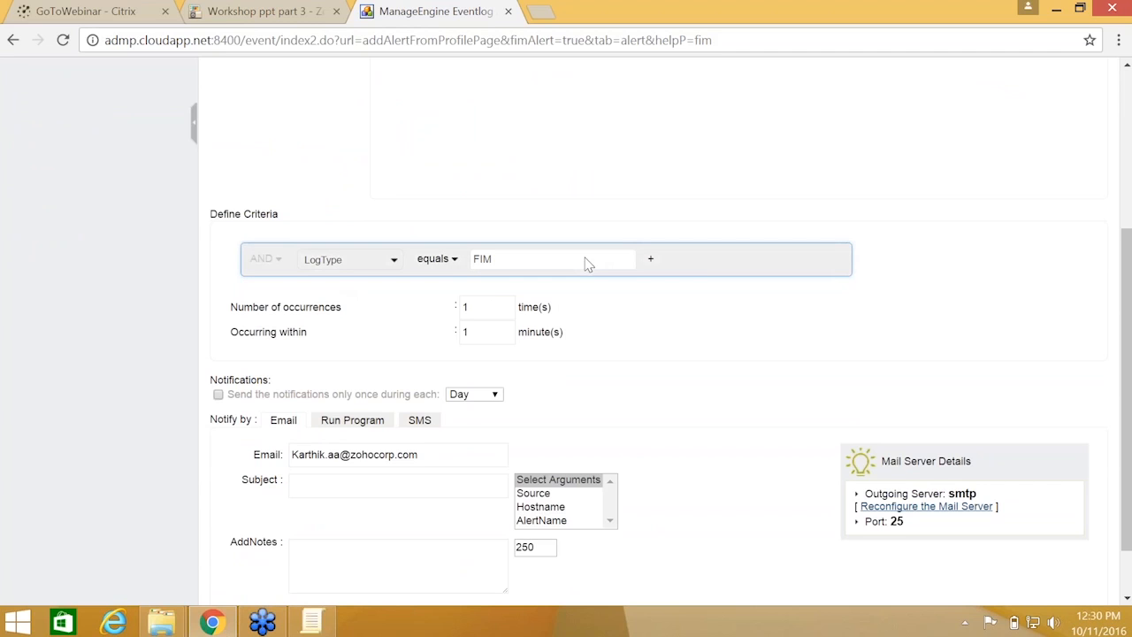
left_click(650, 261)
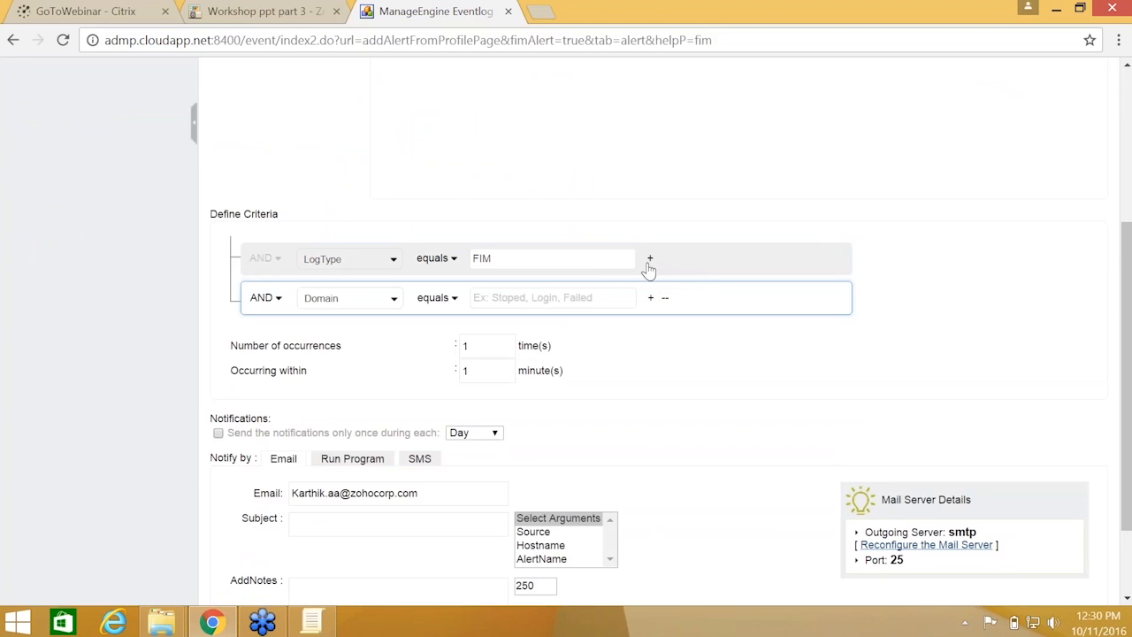
left_click(343, 302)
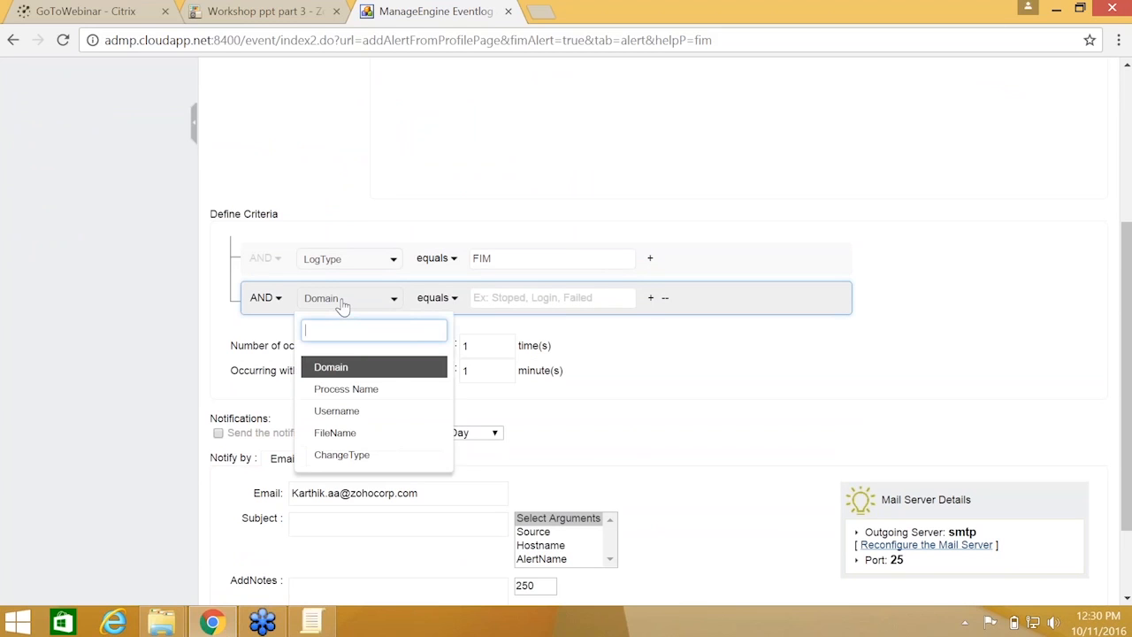
left_click(363, 413)
left_click(550, 305)
type("John")
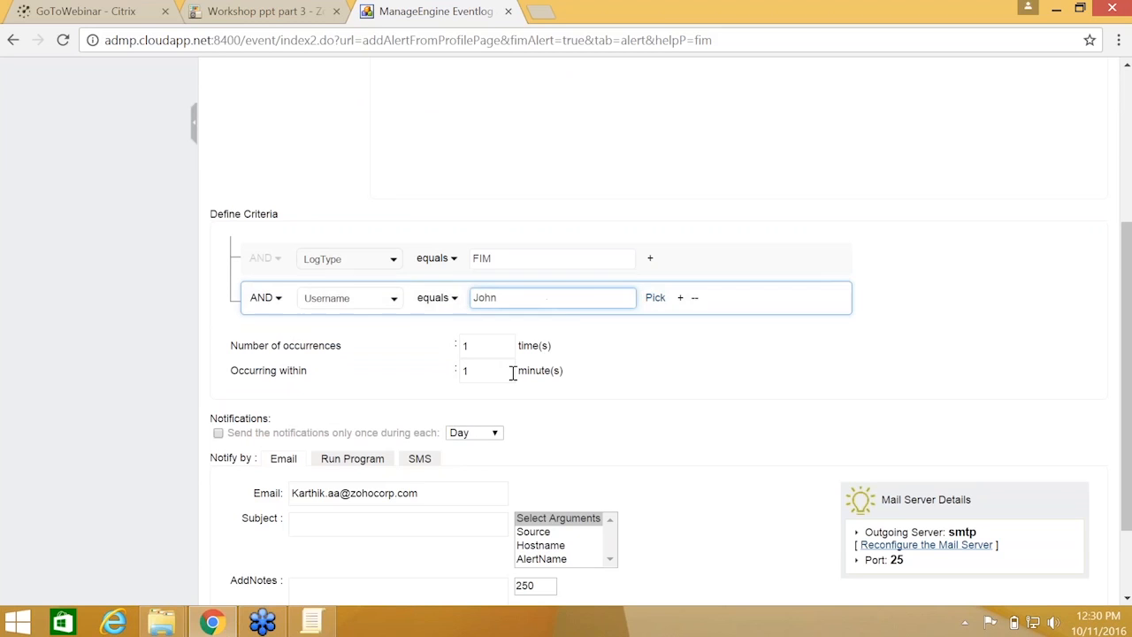
Add another AND criterion to the alert with ChangeType equal to DELETED.
left_click(679, 298)
left_click(349, 337)
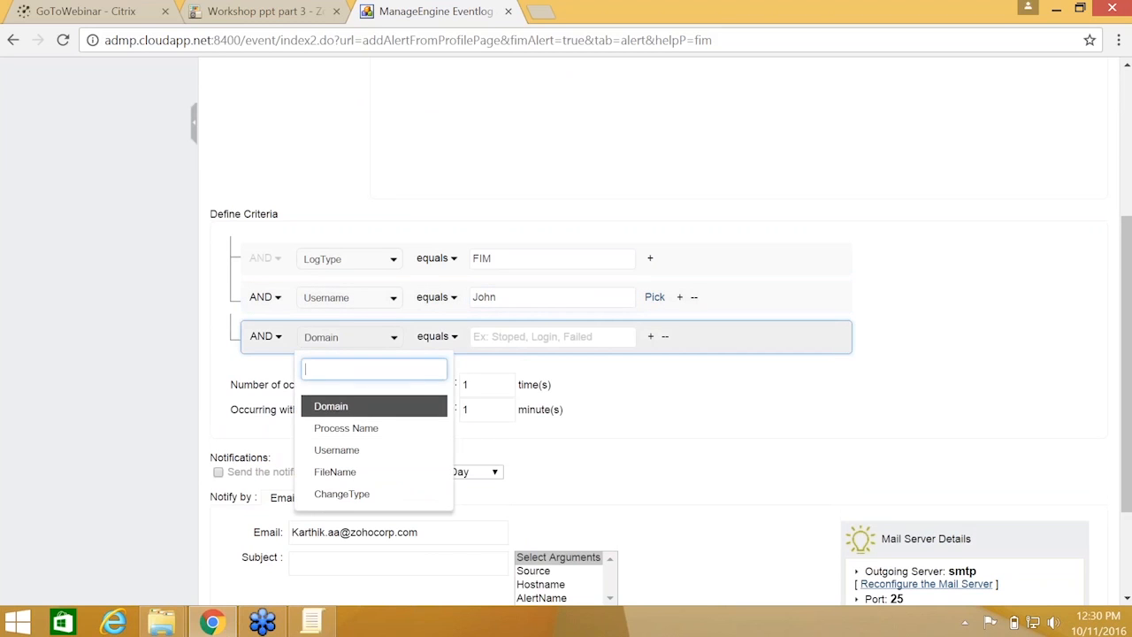
left_click(376, 493)
left_click(581, 340)
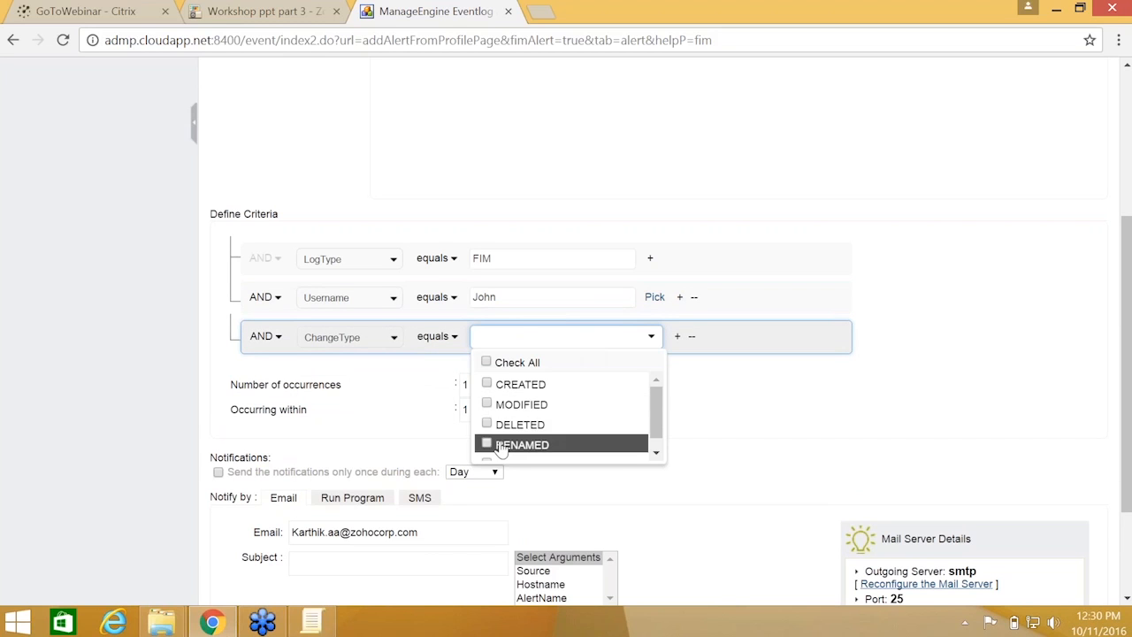
left_click(520, 425)
left_click(745, 405)
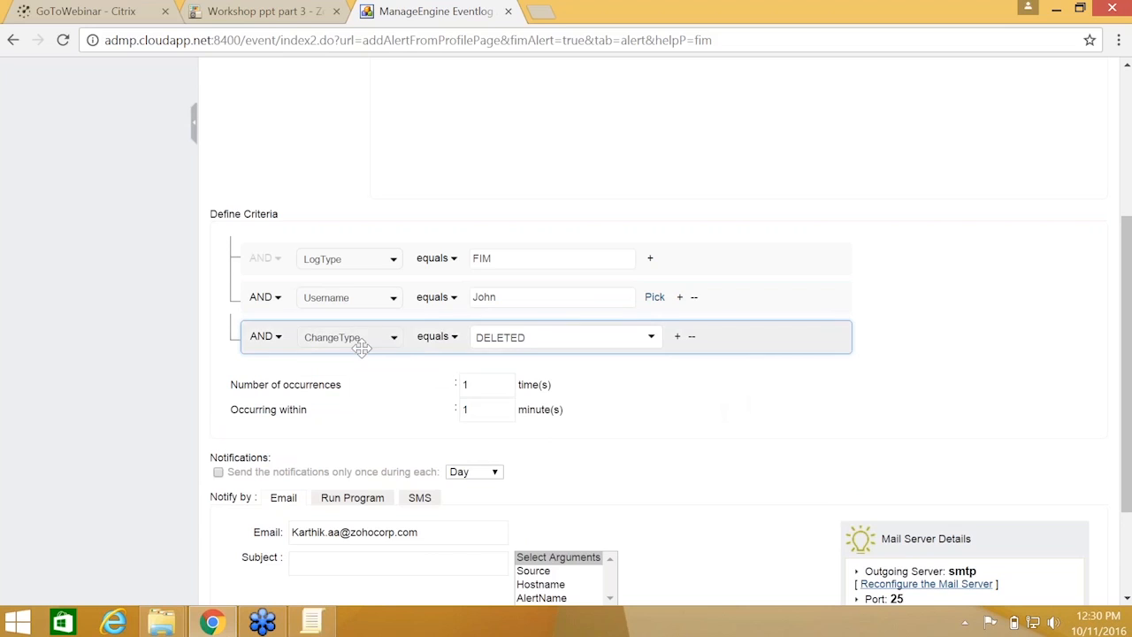
Review the Default group's users in the Username criterion's user filter and leave it without applying a selection.
left_click(654, 298)
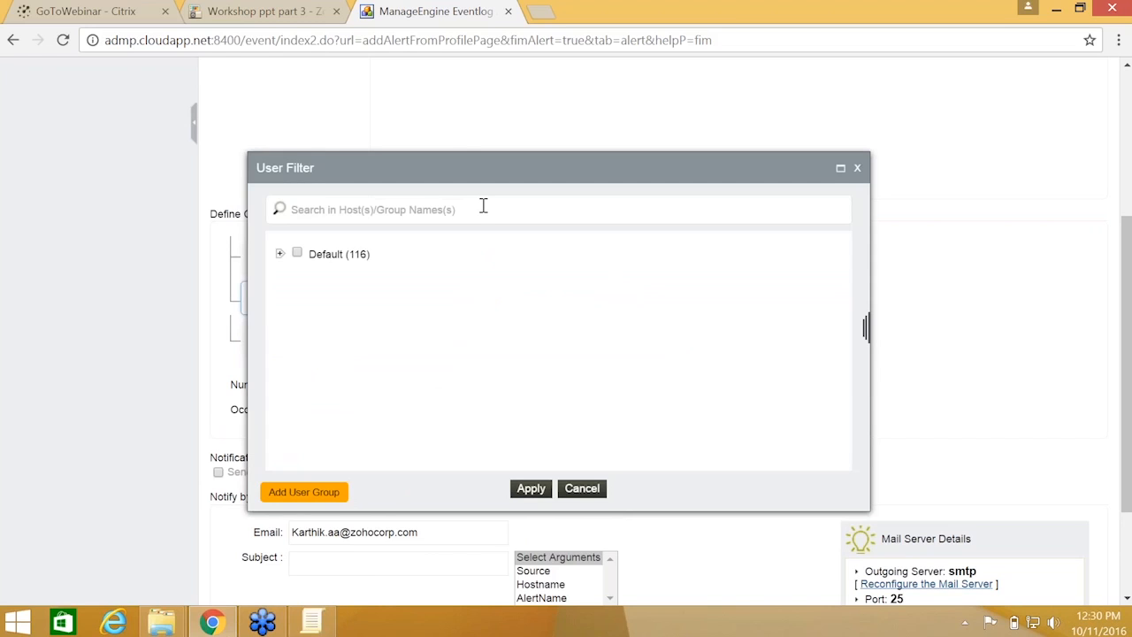
left_click(298, 253)
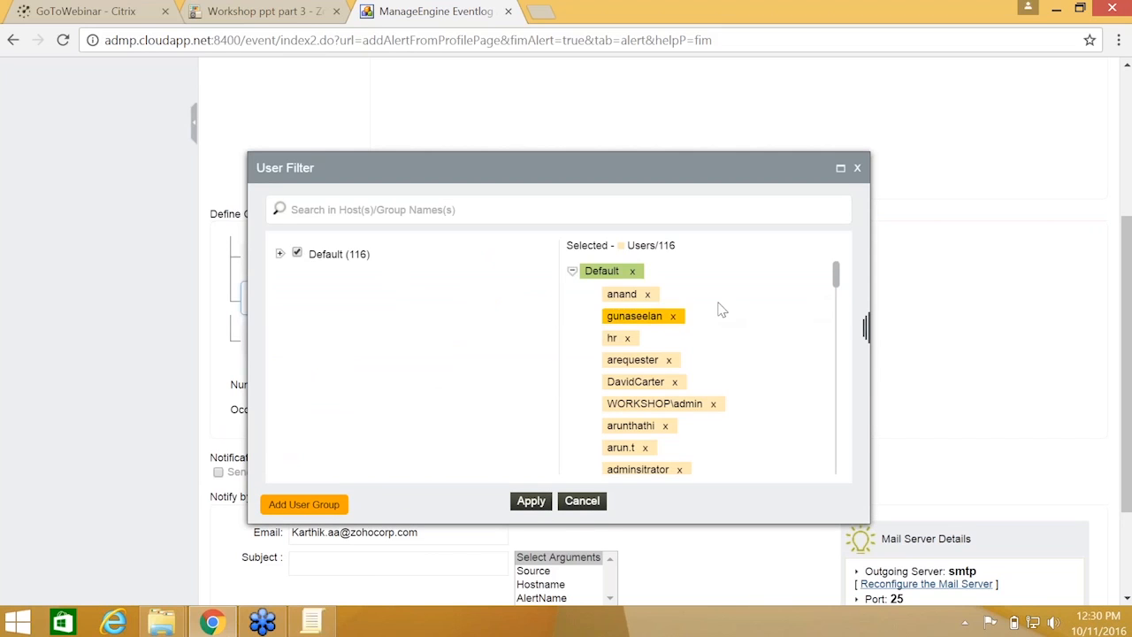
scroll(761, 274, "down", 1)
scroll(769, 298, "down", 4)
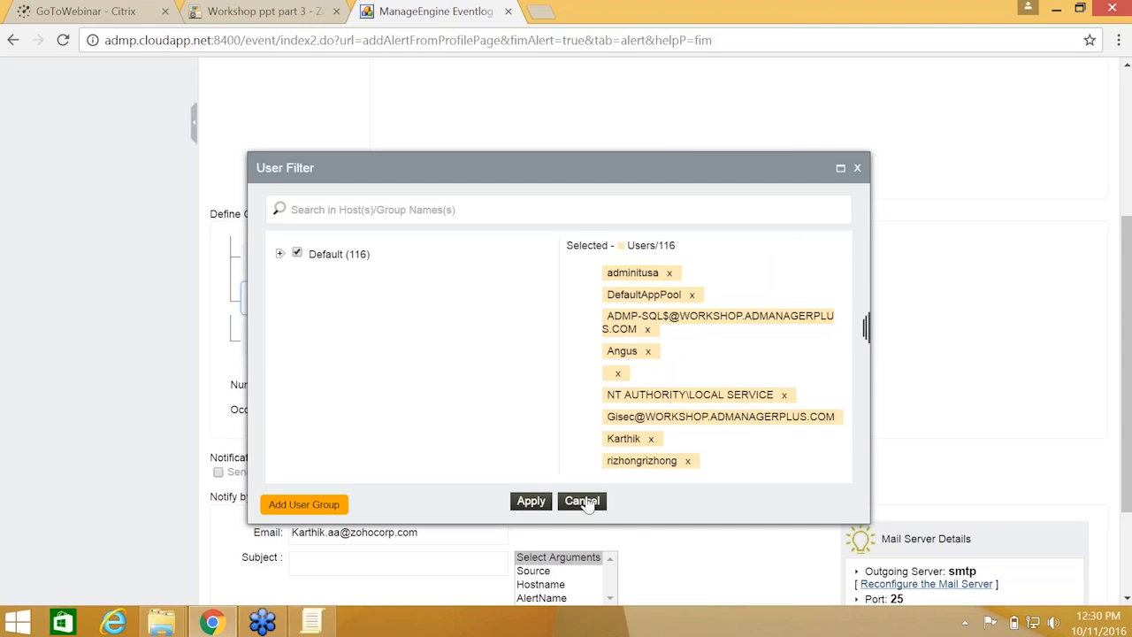
left_click(582, 501)
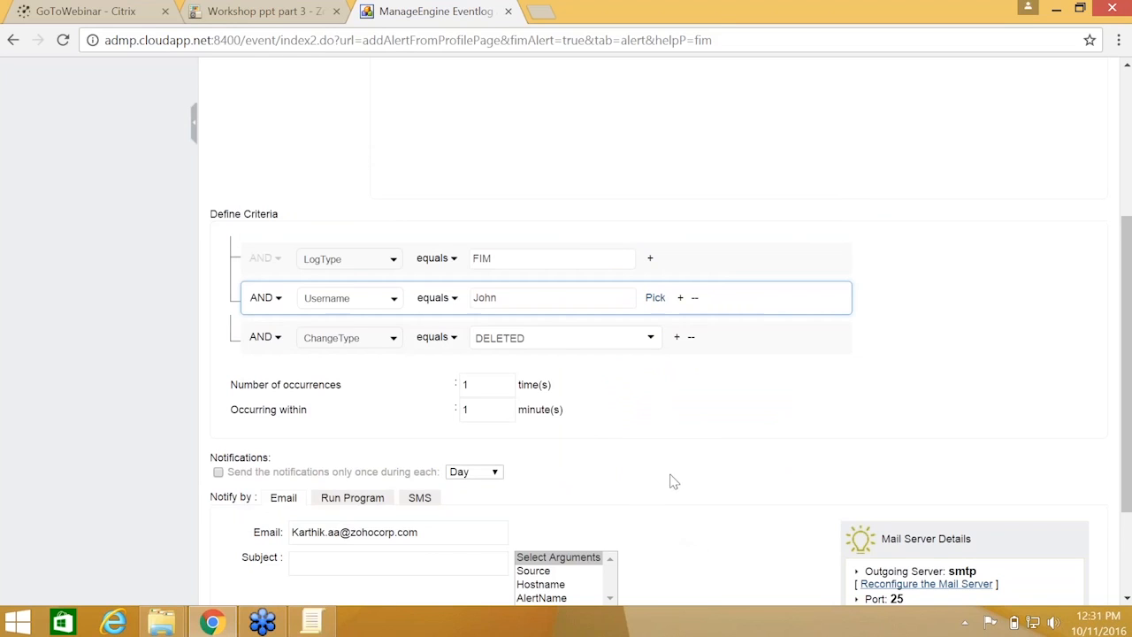
Examine the alert's Run Program notification options and return to its email notification settings.
scroll(814, 430, "down", 1)
scroll(814, 429, "down", 2)
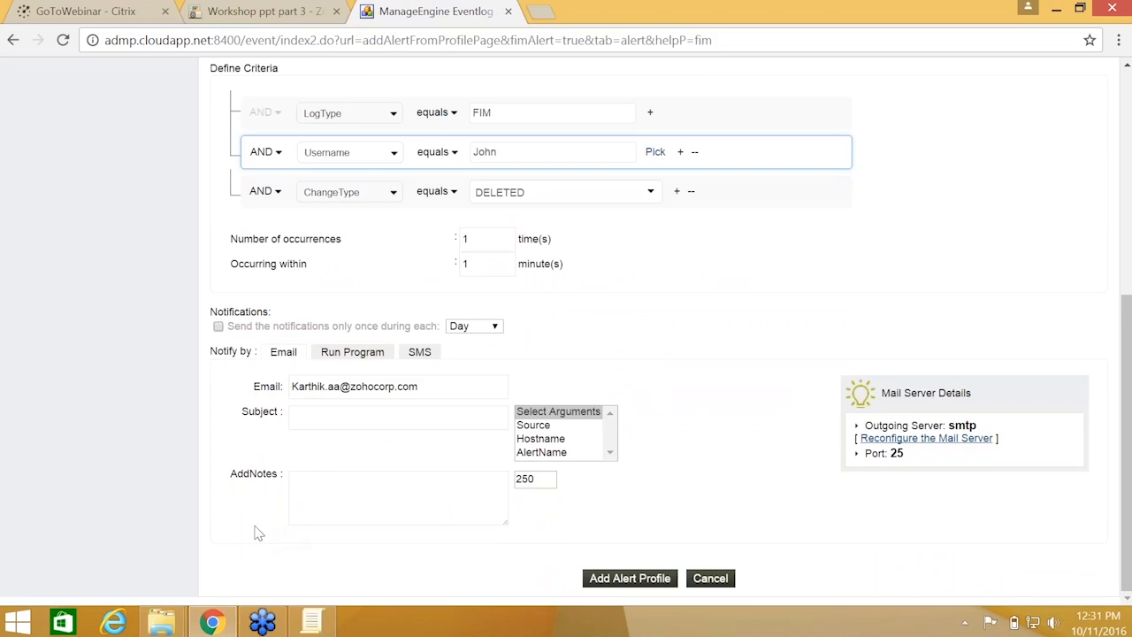
left_click(372, 358)
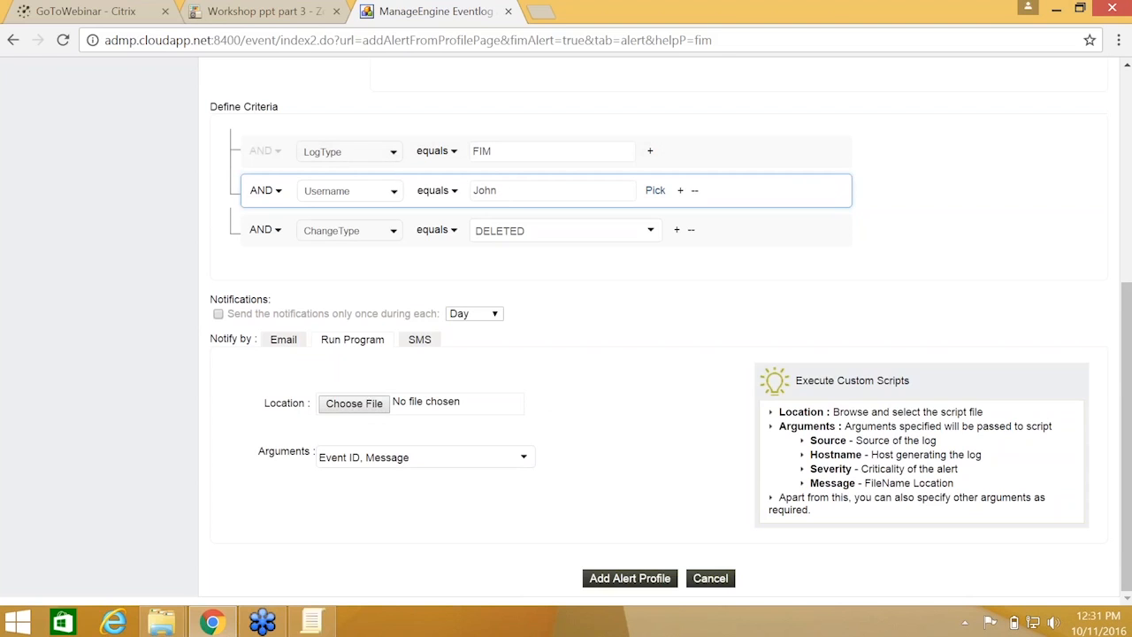
left_click(284, 343)
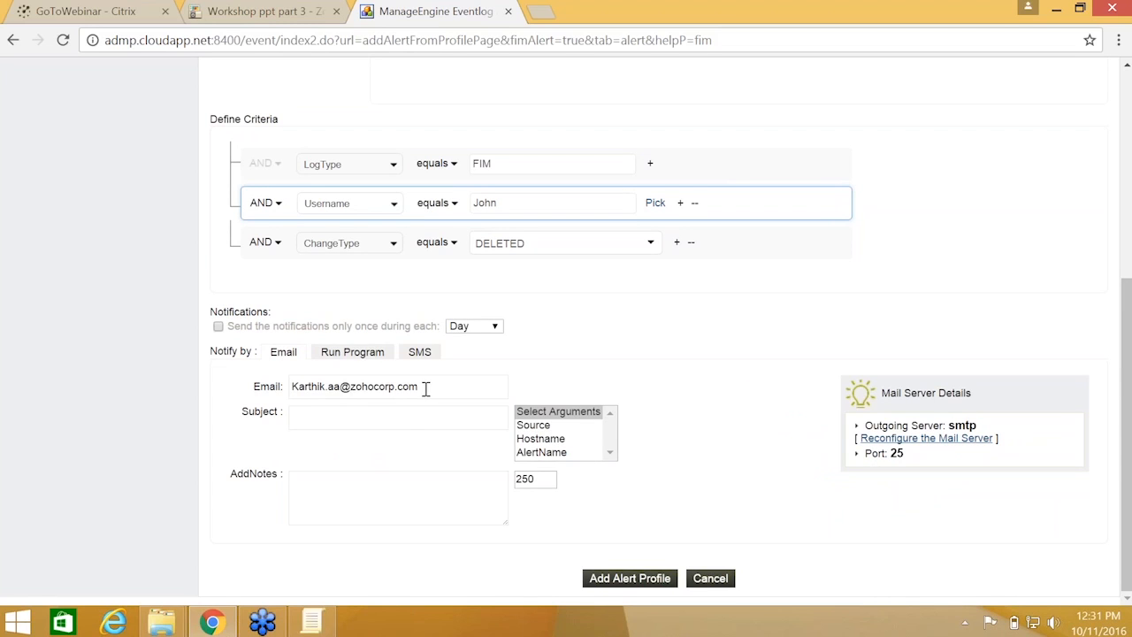
Set the alert's email subject to "File has been deleted", leave the notes empty and save the alert profile.
left_click(395, 424)
type("File has been deleted")
left_click(381, 496)
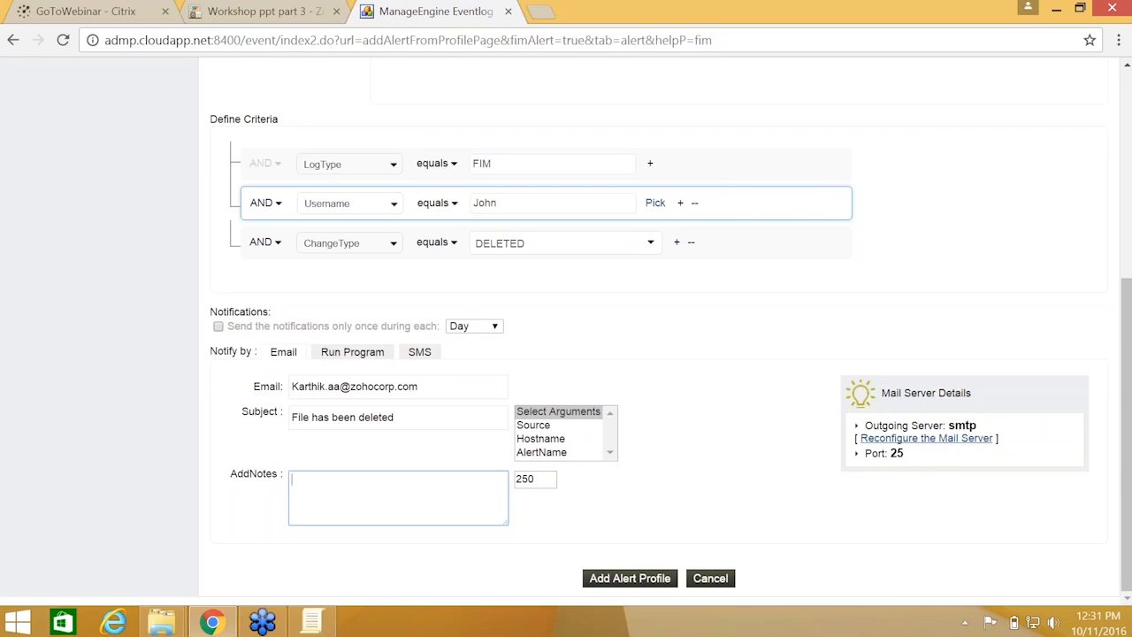
left_click(646, 579)
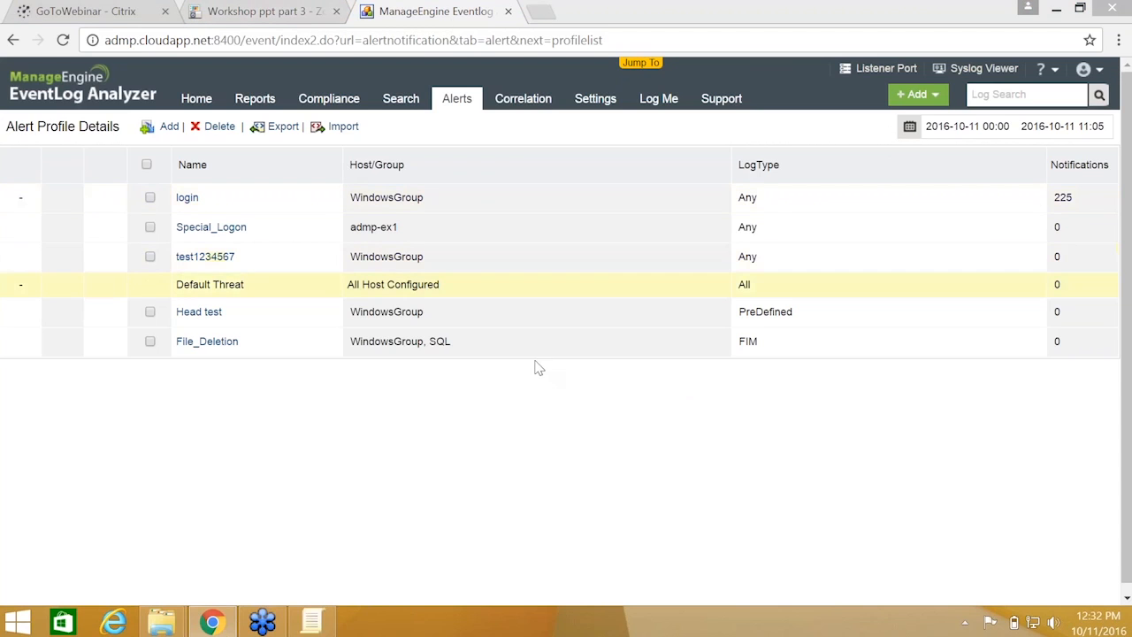
left_click(563, 441)
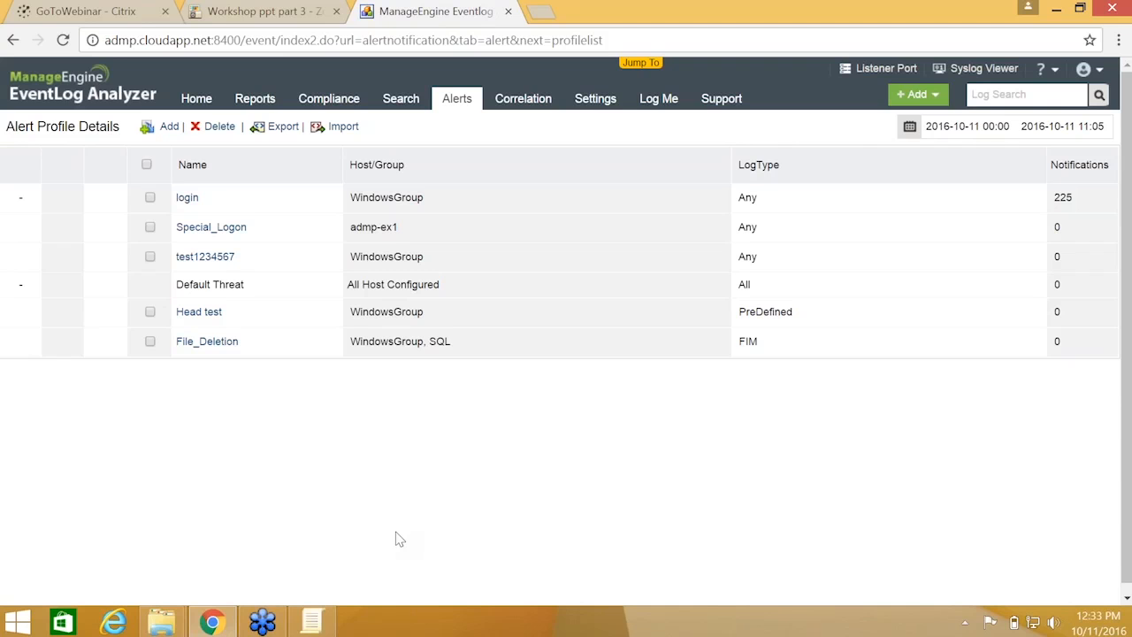
Switch to the Workshop ppt part 3 presentation in Zoho Show and present from the current slide on to the Quick recap slide.
left_click(279, 15)
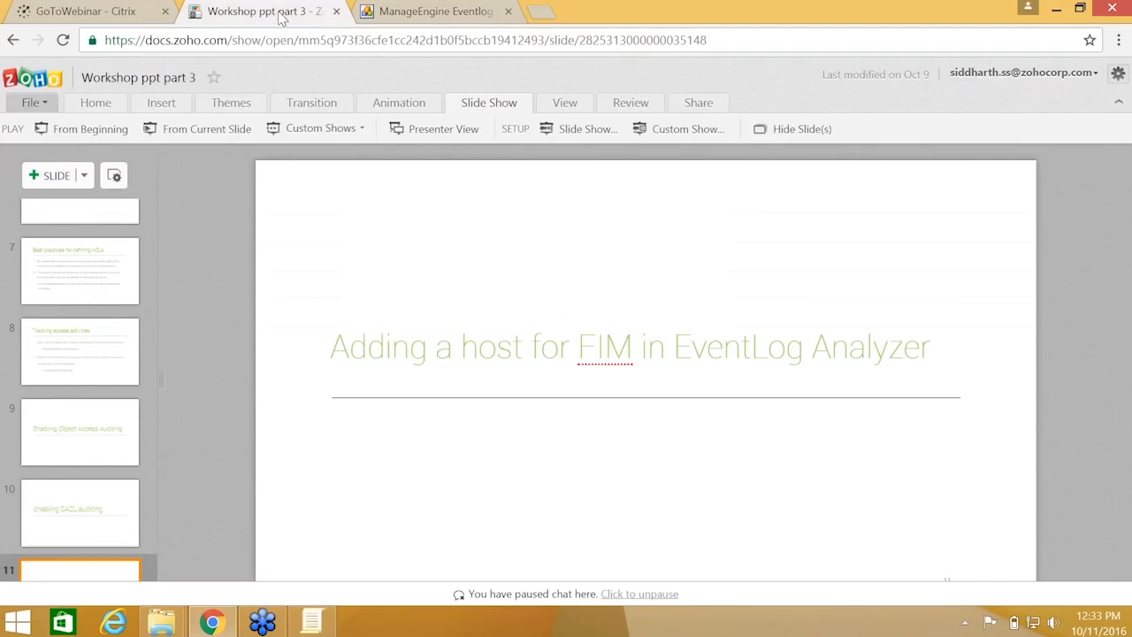
left_click(205, 133)
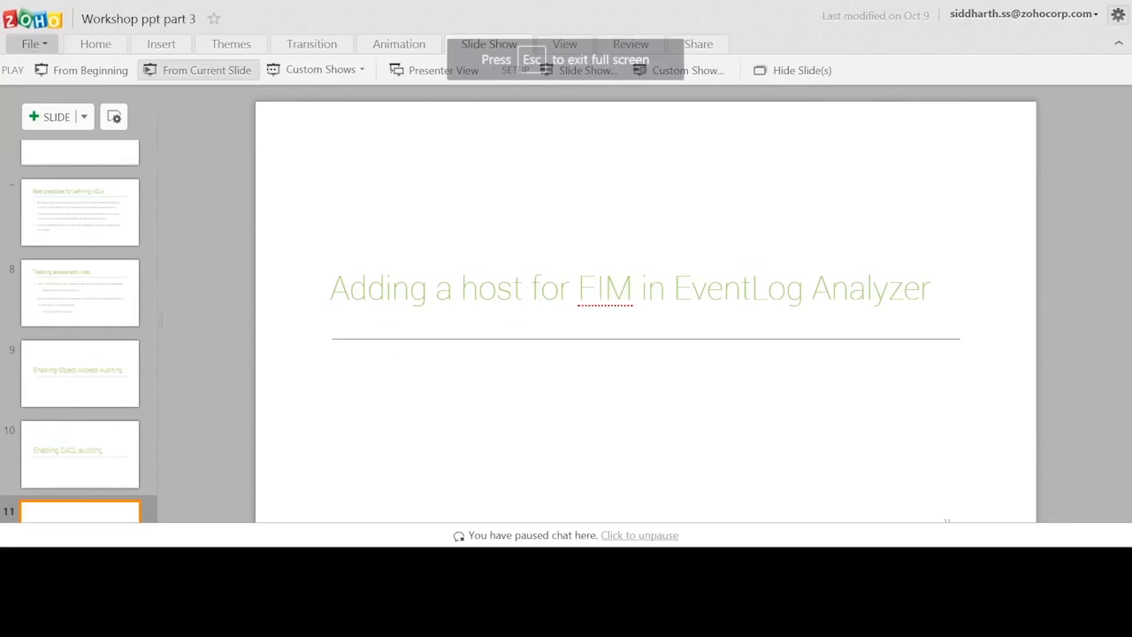
left_click(502, 134)
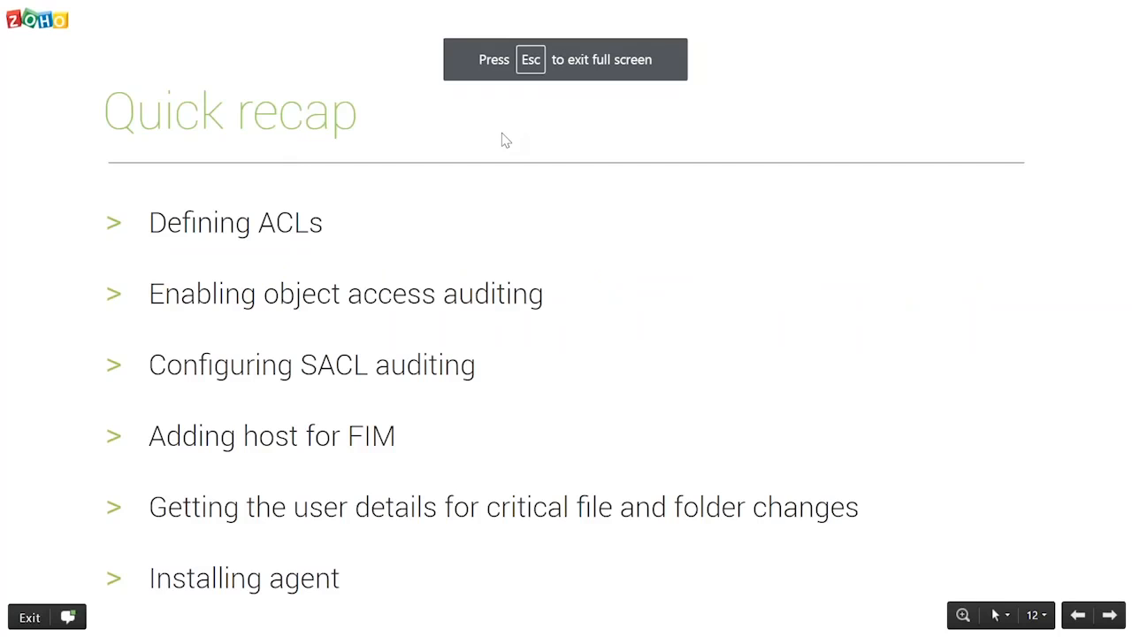